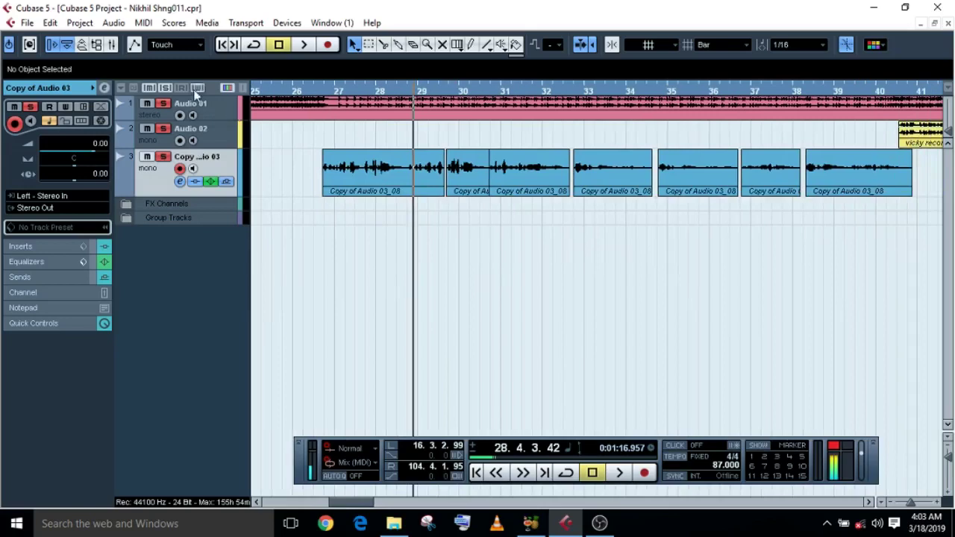
Step: Bypass the inserts, equalizers and sends on the Copy of Audio 03 track
{"action": "left_click", "coordinate": [195, 181]}
{"action": "left_click", "coordinate": [210, 181]}
{"action": "left_click", "coordinate": [227, 181]}
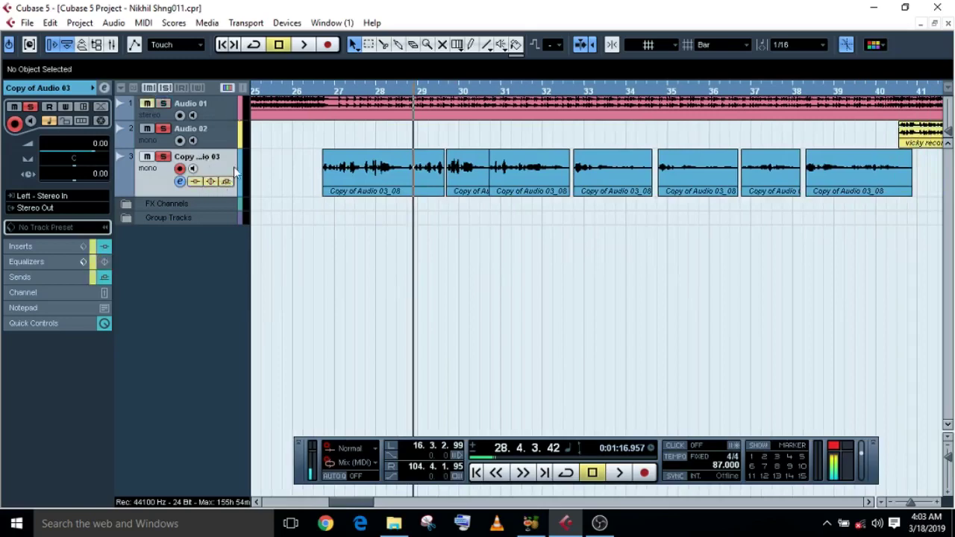
Step: Play the unprocessed vocal from the start of its first clip at bar 26, stopping at about bar 40
{"action": "left_click", "coordinate": [322, 92]}
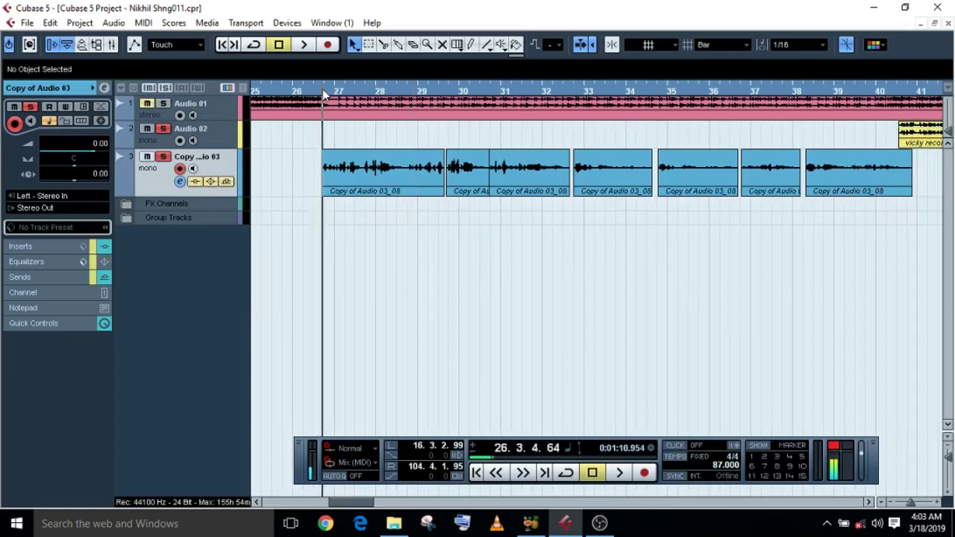
{"action": "left_click", "coordinate": [305, 45]}
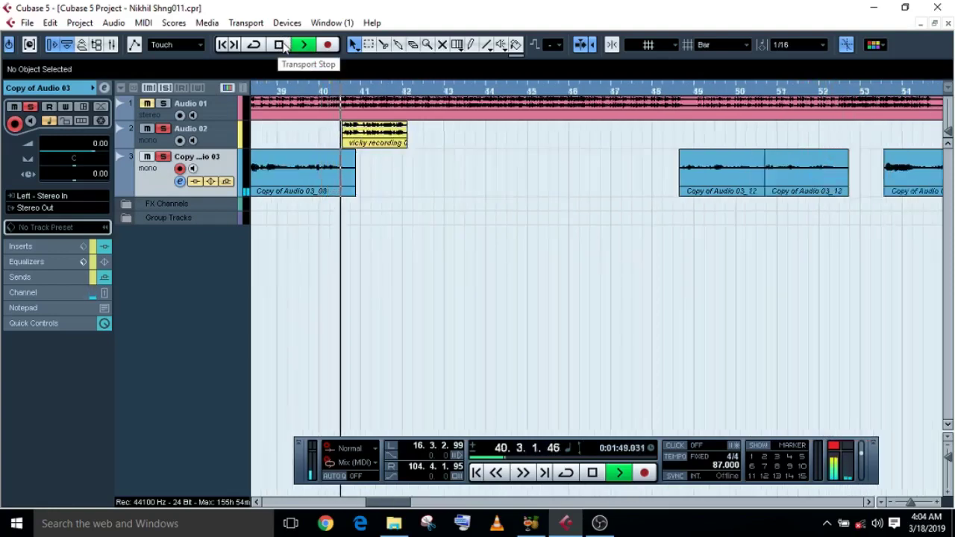
{"action": "left_click", "coordinate": [281, 46]}
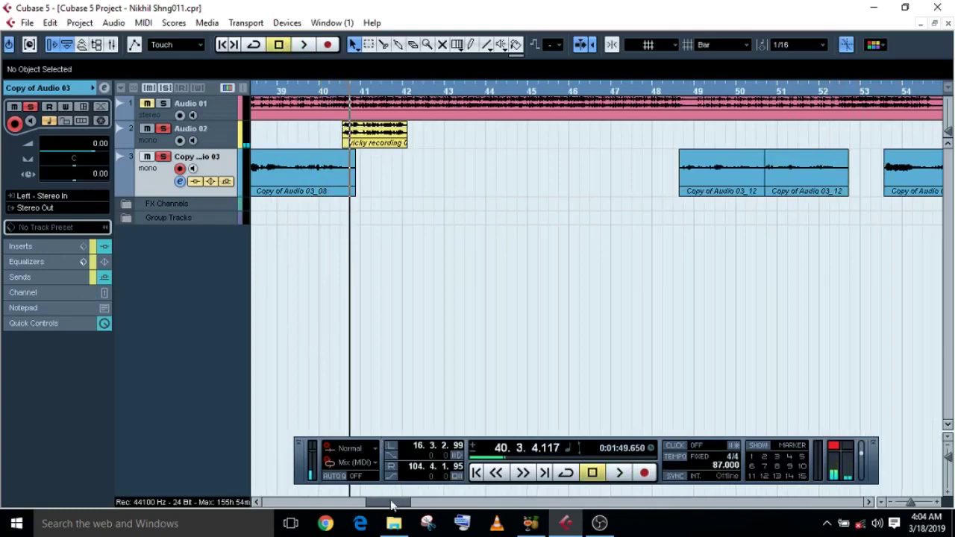
{"action": "left_click_drag", "start_coordinate": [391, 506], "coordinate": [358, 502]}
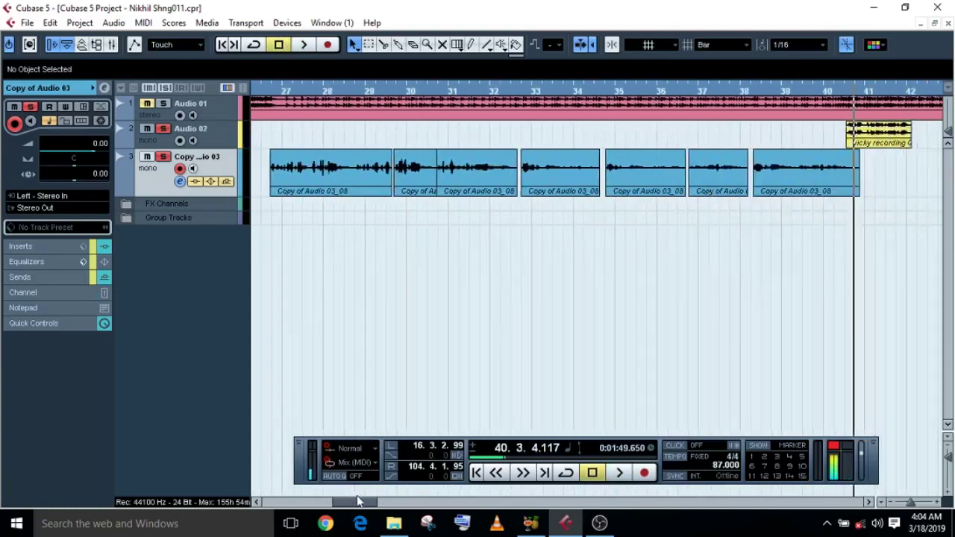
Step: Open the channel settings of Copy of Audio 03 and reactivate its inserts, sends and equalizers
{"action": "left_click", "coordinate": [179, 182]}
{"action": "left_click", "coordinate": [261, 127]}
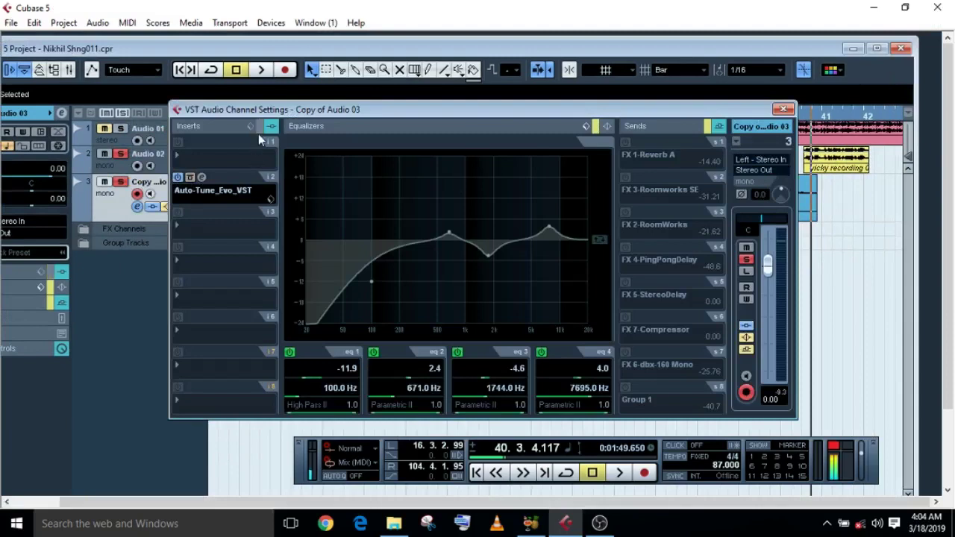
{"action": "left_click", "coordinate": [707, 126]}
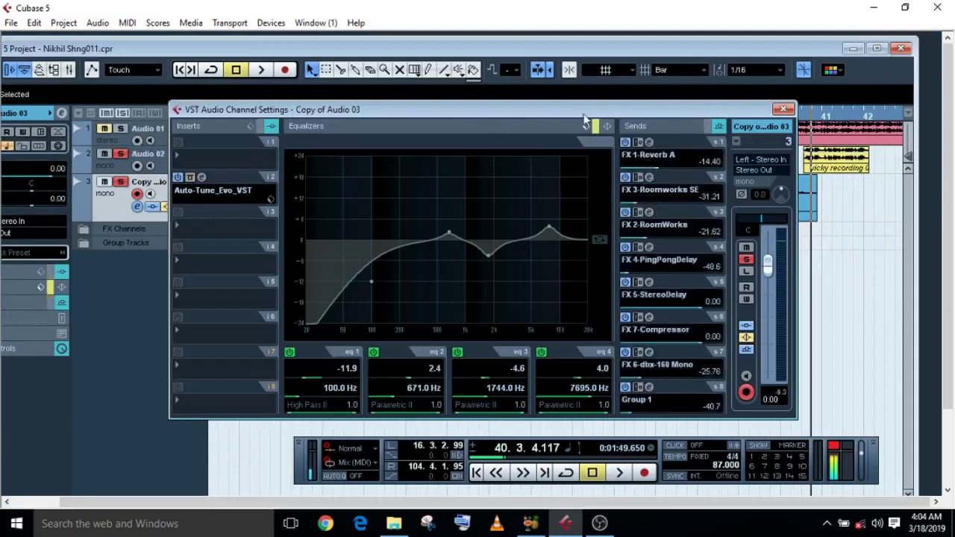
{"action": "left_click_drag", "start_coordinate": [585, 118], "coordinate": [138, 133]}
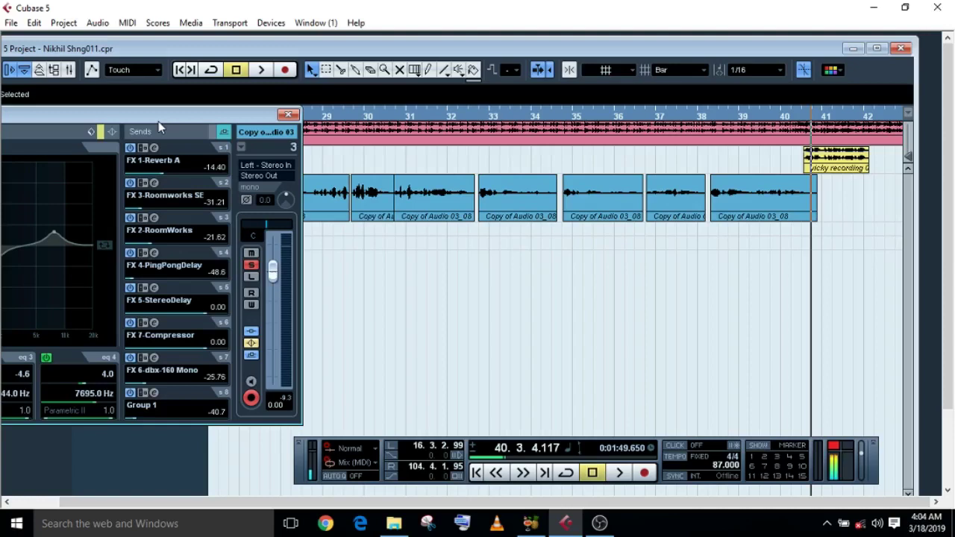
{"action": "left_click_drag", "start_coordinate": [158, 121], "coordinate": [400, 310]}
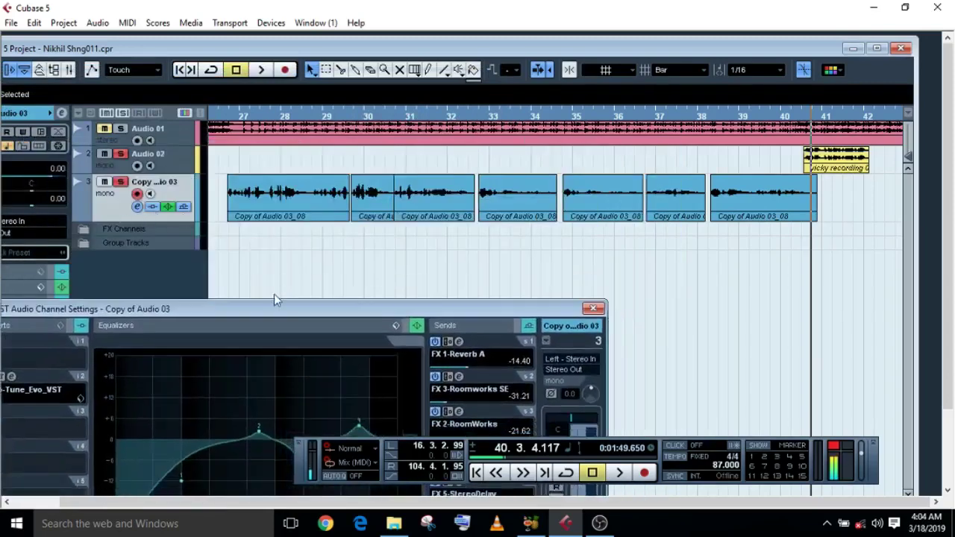
Step: View the arrangement zoomed out in the maximized project window, up to the vocal clips after bar 48
{"action": "left_click_drag", "start_coordinate": [229, 115], "coordinate": [352, 146]}
{"action": "key", "text": "g"}
{"action": "key", "text": "g"}
{"action": "key", "text": "g"}
{"action": "key", "text": "g"}
{"action": "key", "text": "g"}
{"action": "key", "text": "g"}
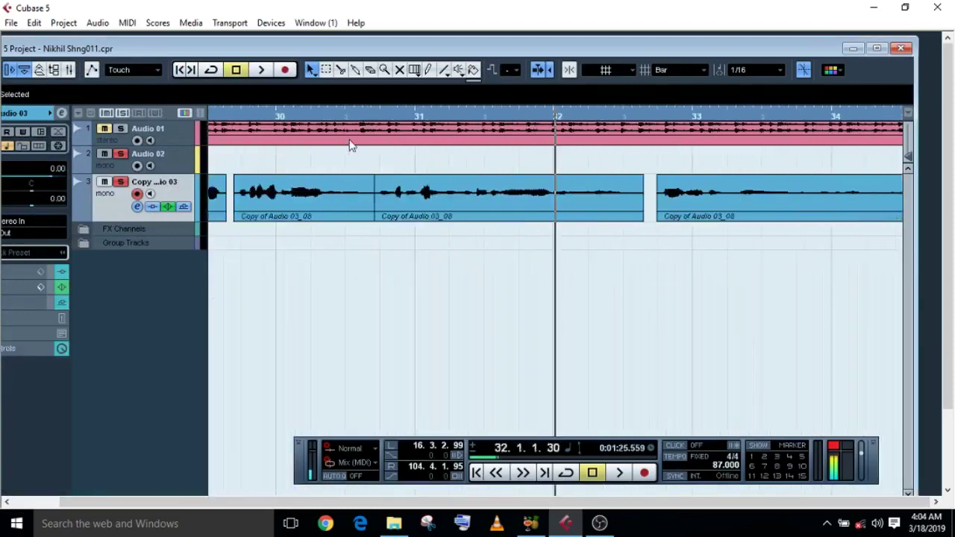
{"action": "key", "text": "g"}
{"action": "key", "text": "g"}
{"action": "key", "text": "g"}
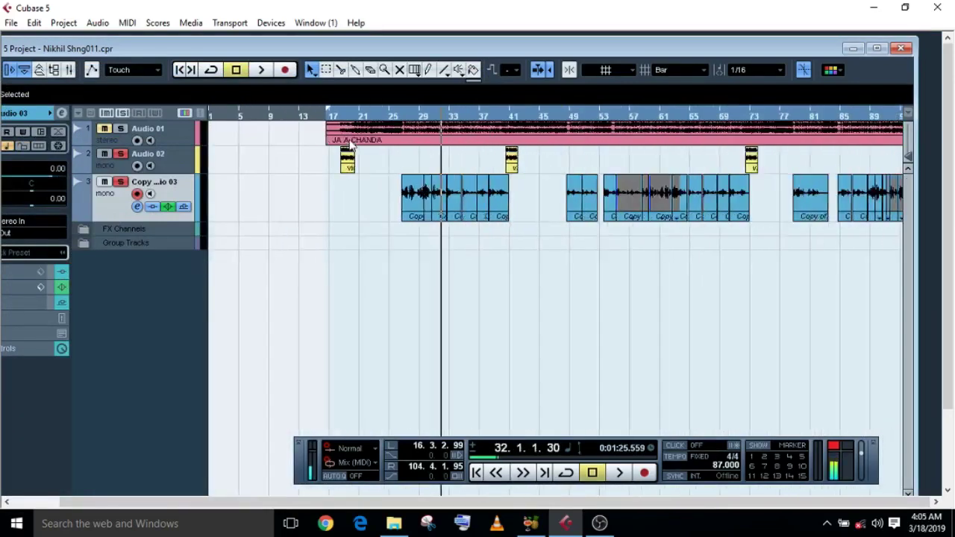
{"action": "key", "text": "h"}
{"action": "key", "text": "h"}
{"action": "key", "text": "h"}
{"action": "key", "text": "h"}
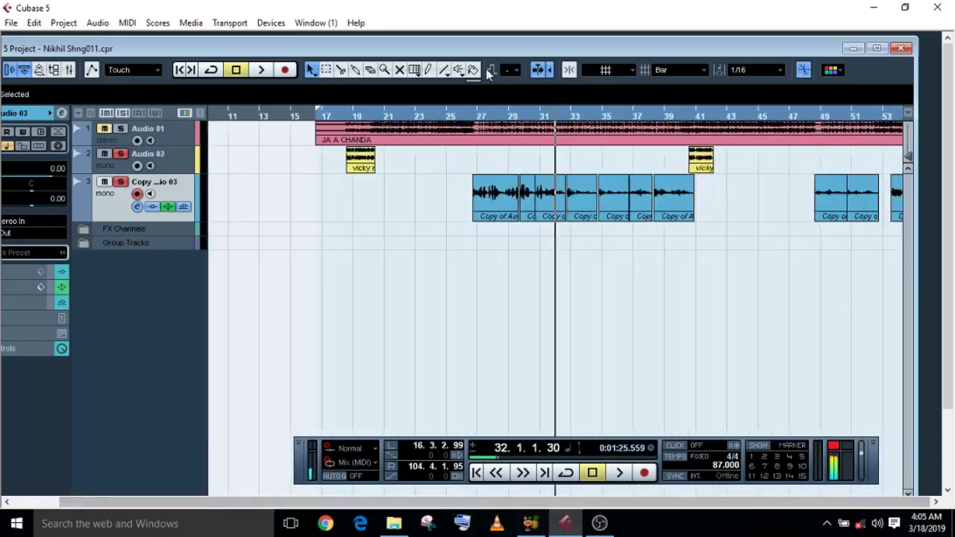
{"action": "double_click", "coordinate": [523, 47]}
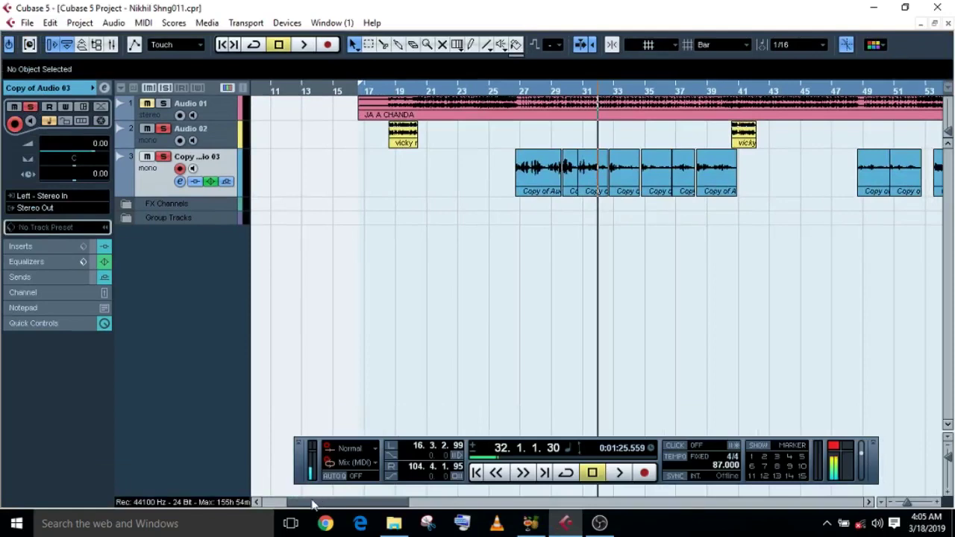
{"action": "left_click_drag", "start_coordinate": [313, 505], "coordinate": [400, 496]}
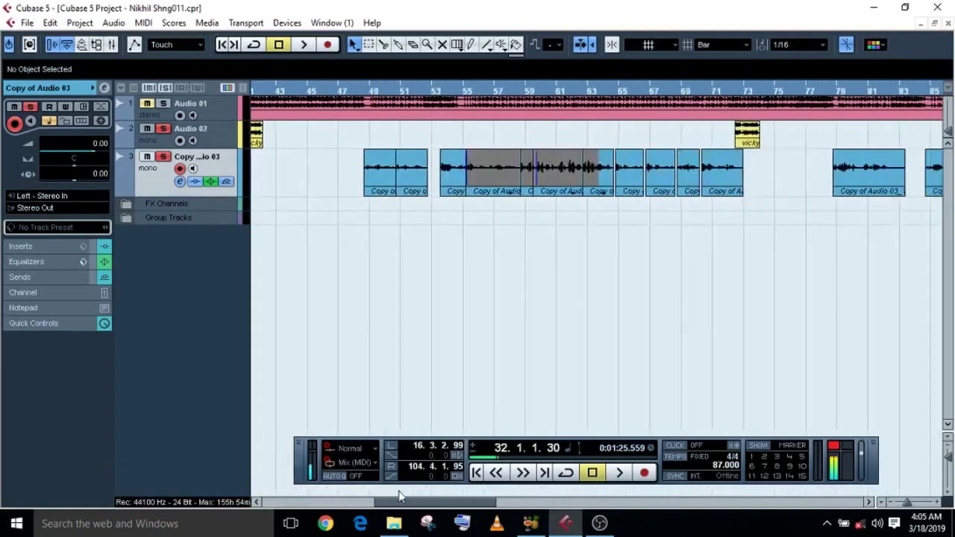
Step: Play the processed vocal from the clip at bar 48 with the track's channel settings open, stopping at about bar 52
{"action": "left_click", "coordinate": [365, 97]}
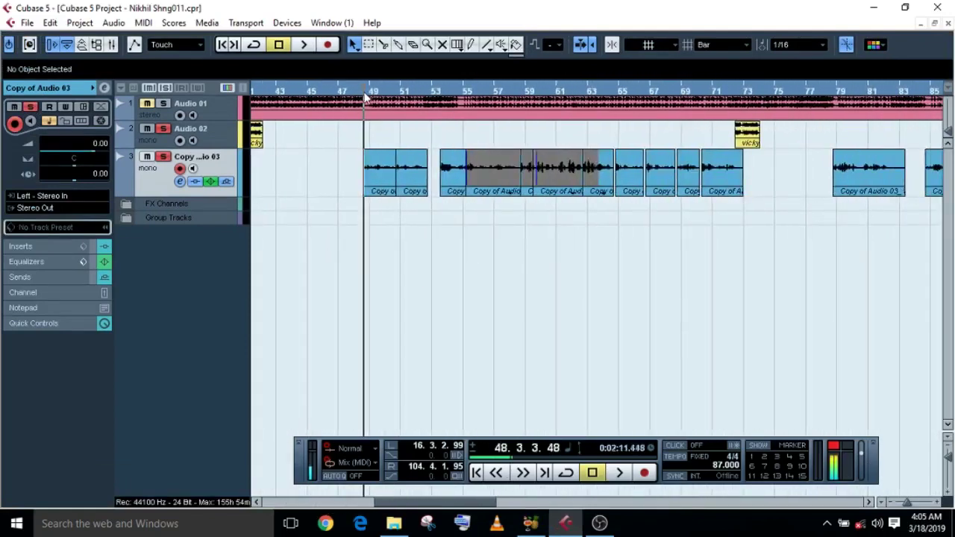
{"action": "left_click", "coordinate": [304, 45]}
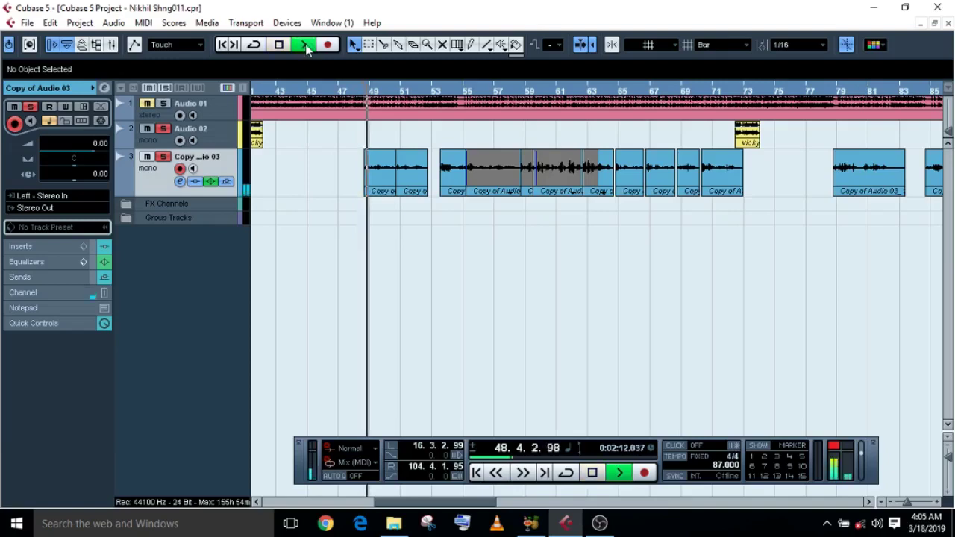
{"action": "left_click", "coordinate": [180, 182]}
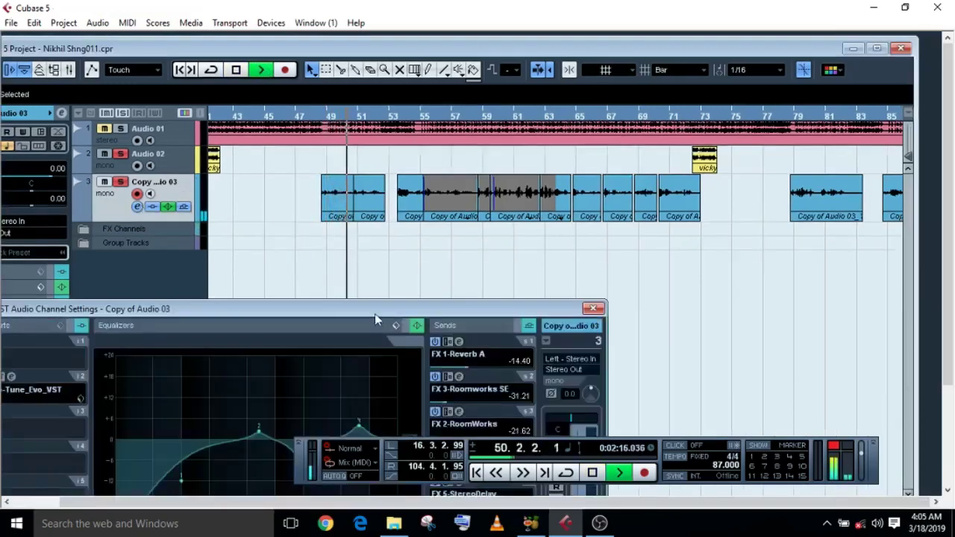
{"action": "left_click_drag", "start_coordinate": [435, 287], "coordinate": [365, 232]}
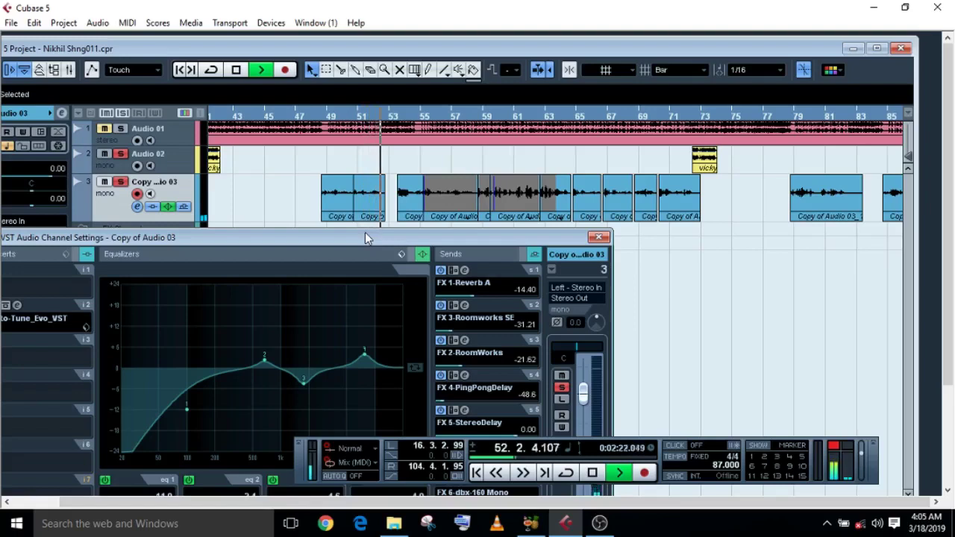
{"action": "key", "text": "space"}
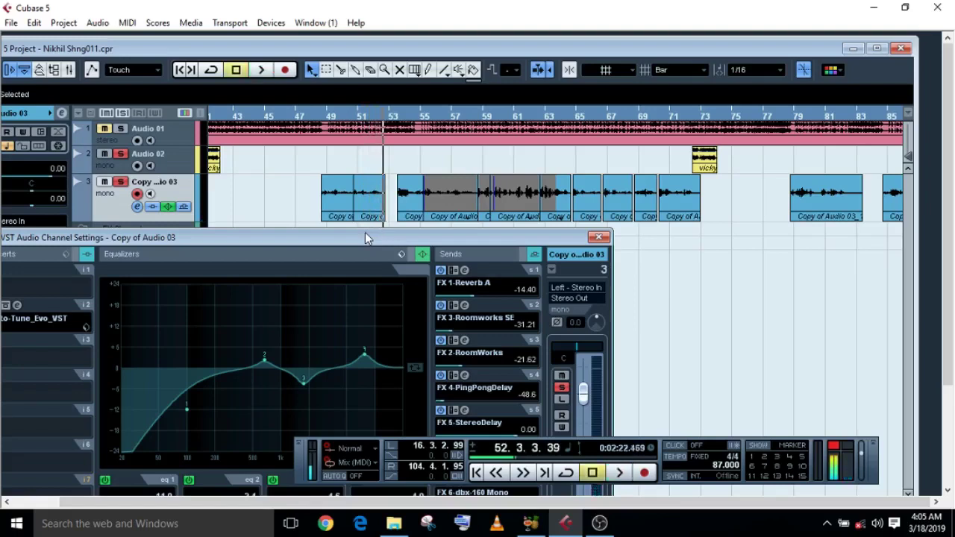
Step: Reposition the channel settings window so all sends are visible and inspect the Reverb A settings on FX 1
{"action": "left_click_drag", "start_coordinate": [173, 247], "coordinate": [4, 133]}
{"action": "left_click_drag", "start_coordinate": [283, 124], "coordinate": [176, 126]}
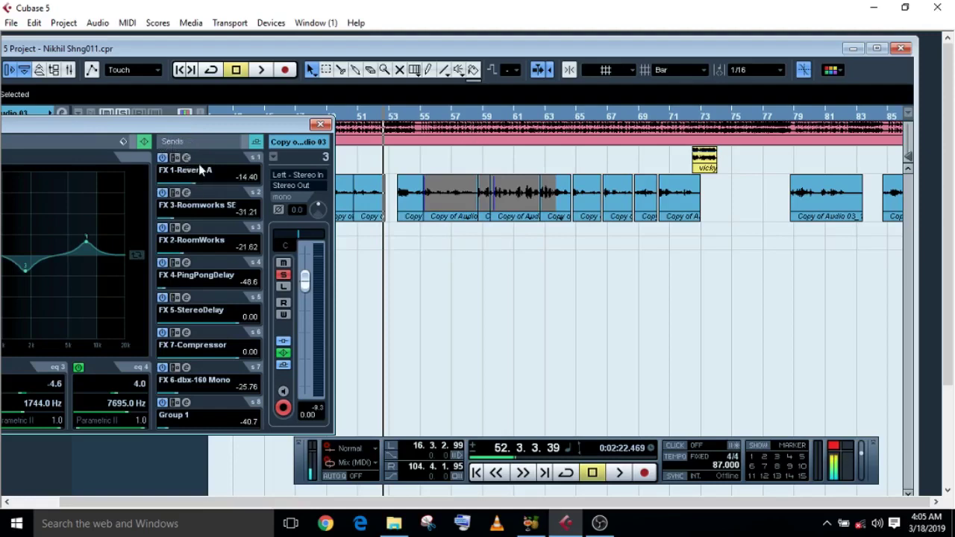
{"action": "left_click", "coordinate": [186, 157]}
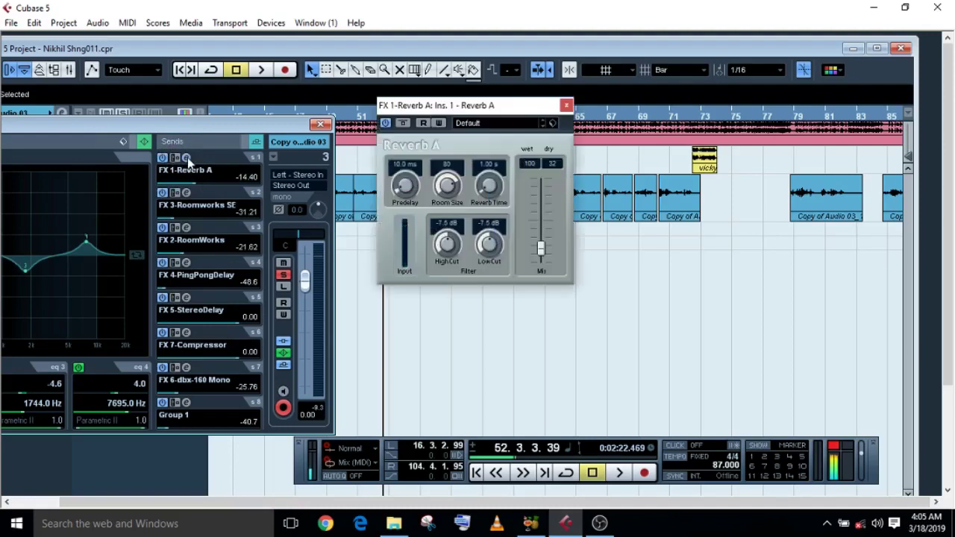
{"action": "left_click", "coordinate": [565, 106]}
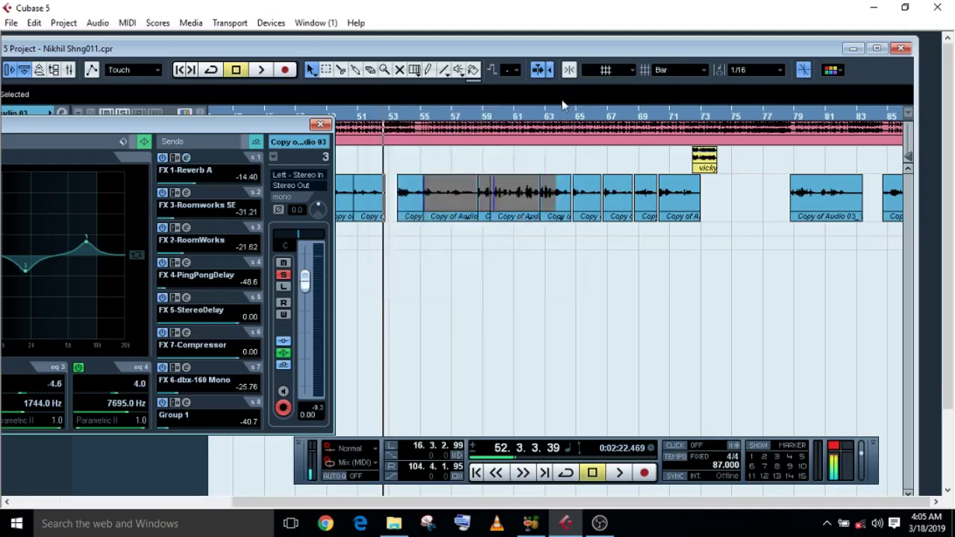
Step: Inspect the Roomworks SE settings on FX 3 and the RoomWorks settings and preset list on FX 2
{"action": "left_click", "coordinate": [187, 193]}
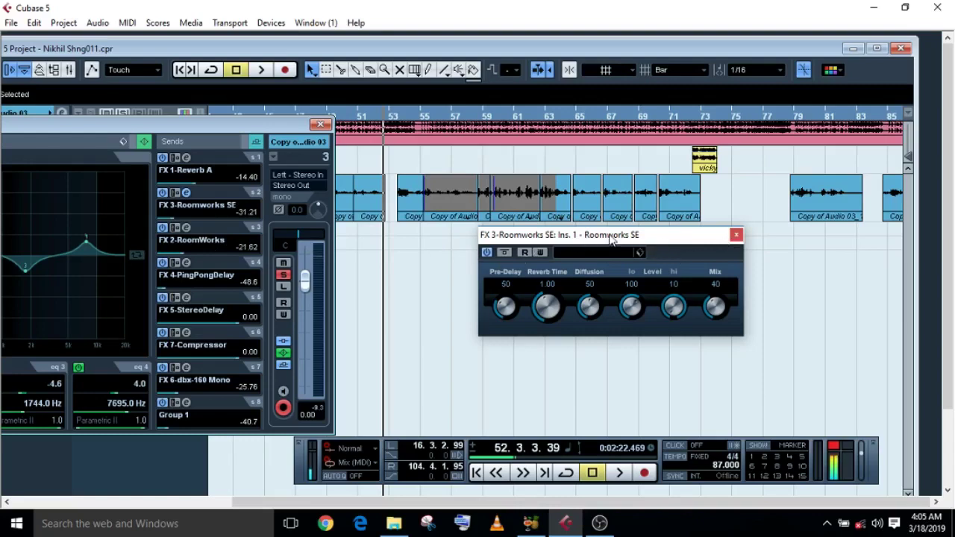
{"action": "left_click", "coordinate": [737, 235]}
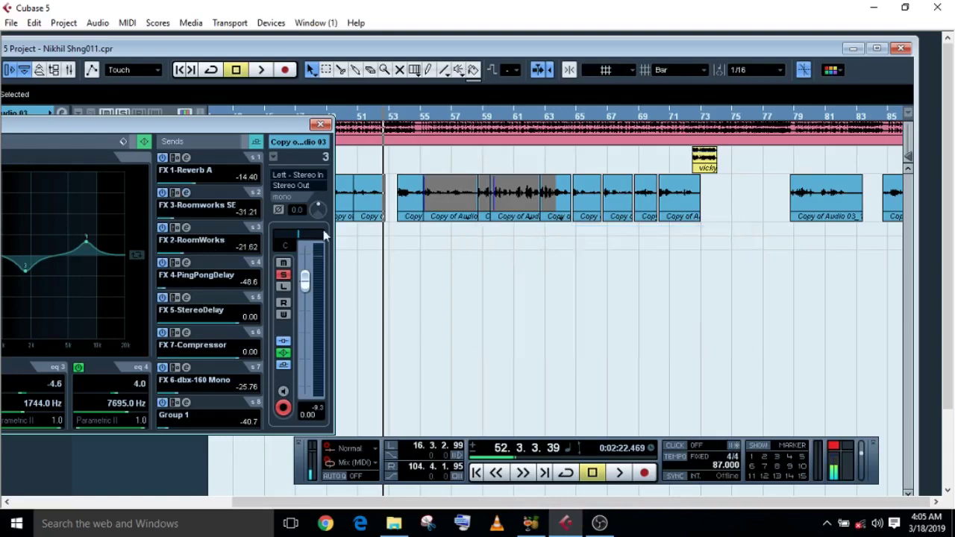
{"action": "left_click", "coordinate": [187, 227]}
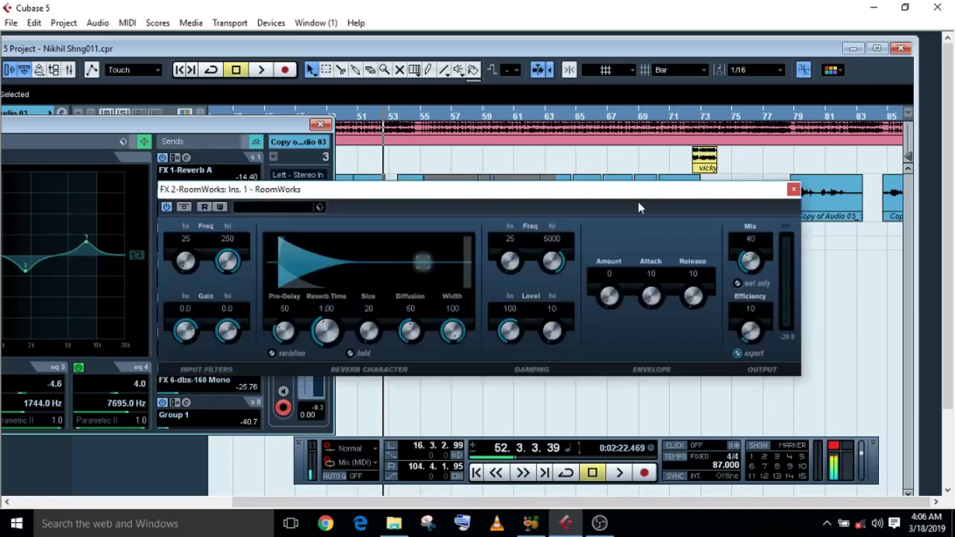
{"action": "left_click", "coordinate": [271, 212]}
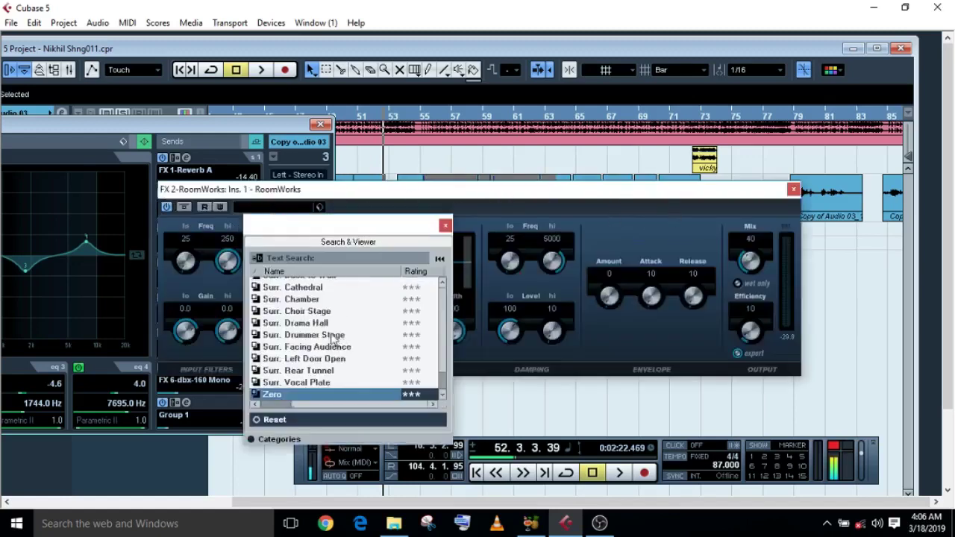
{"action": "left_click", "coordinate": [517, 201]}
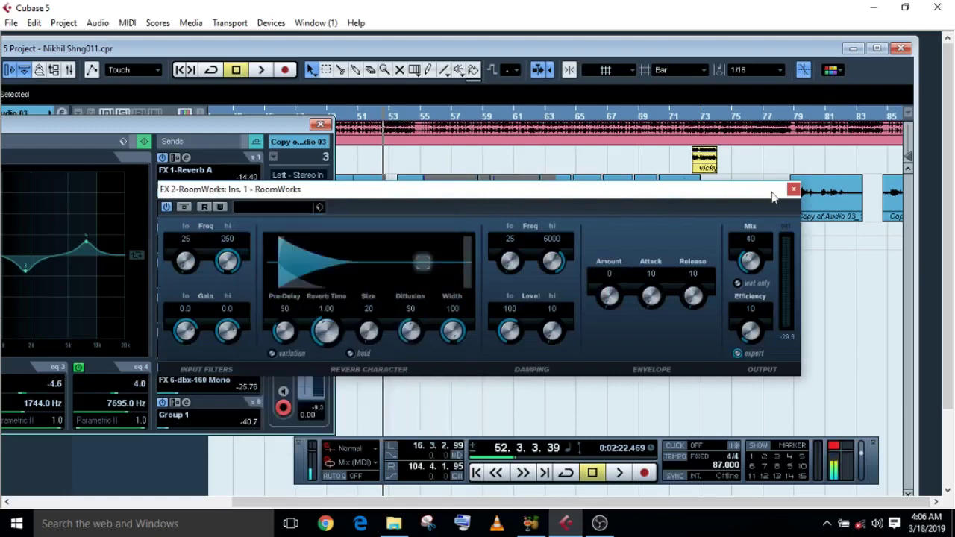
{"action": "left_click", "coordinate": [793, 191]}
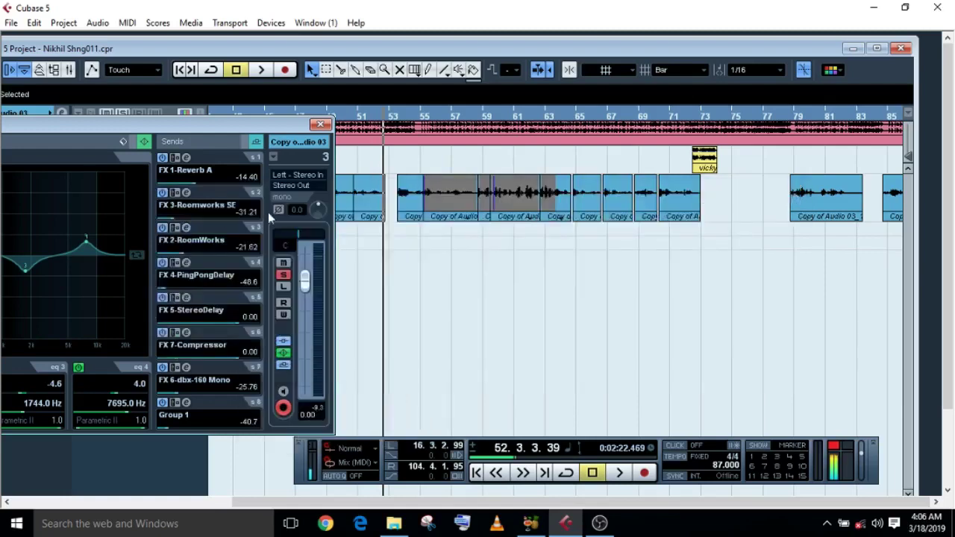
Step: Inspect the StereoDelay settings and preset list on FX 5, then close the plug-in
{"action": "left_click", "coordinate": [187, 297]}
{"action": "left_click", "coordinate": [354, 388]}
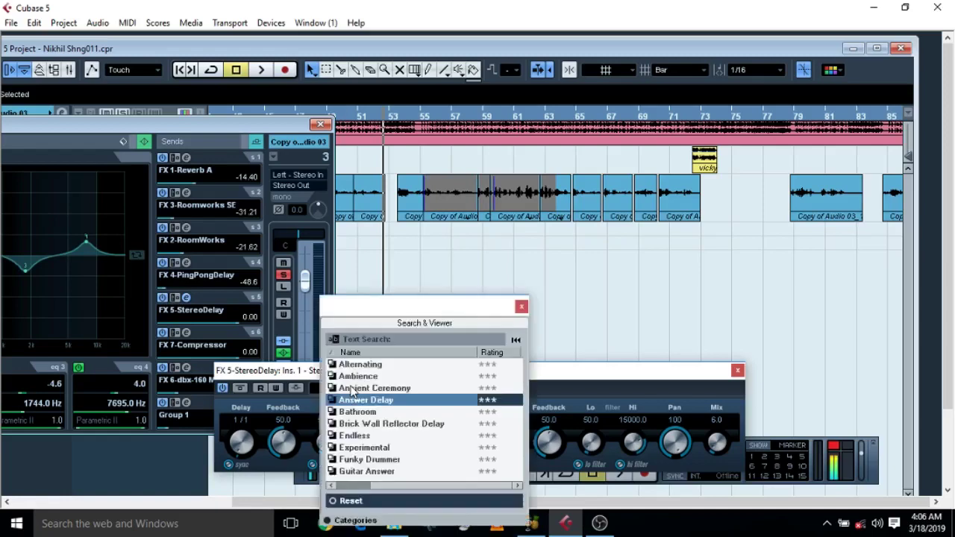
{"action": "left_click", "coordinate": [733, 376]}
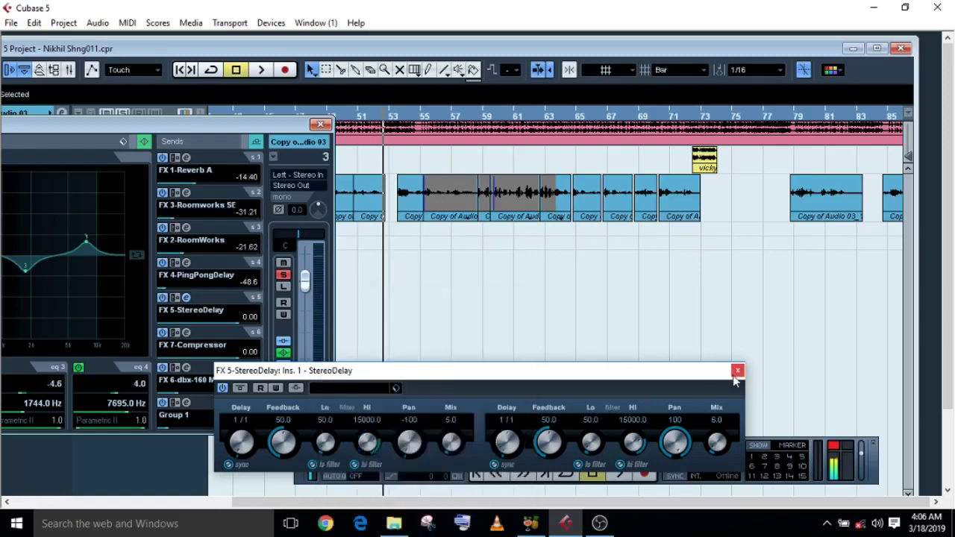
{"action": "left_click", "coordinate": [737, 371]}
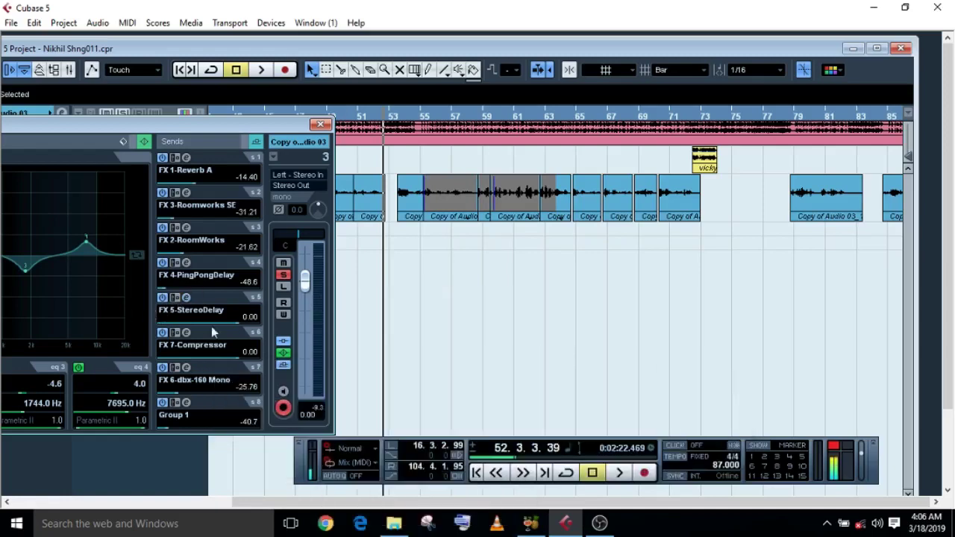
Step: Inspect the Compressor settings on FX 7 and the dbx-160 Mono settings on FX 6
{"action": "left_click", "coordinate": [187, 334]}
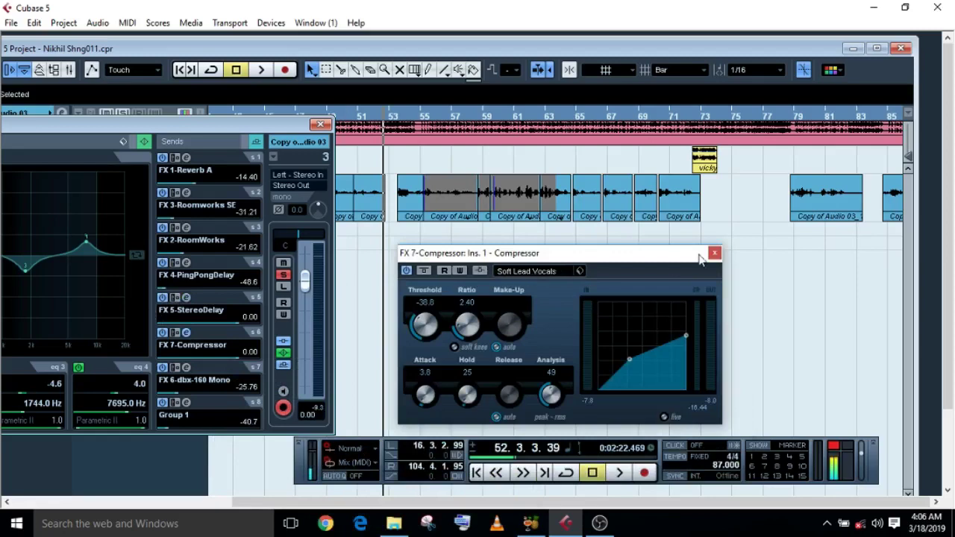
{"action": "left_click", "coordinate": [715, 253]}
{"action": "left_click", "coordinate": [186, 368]}
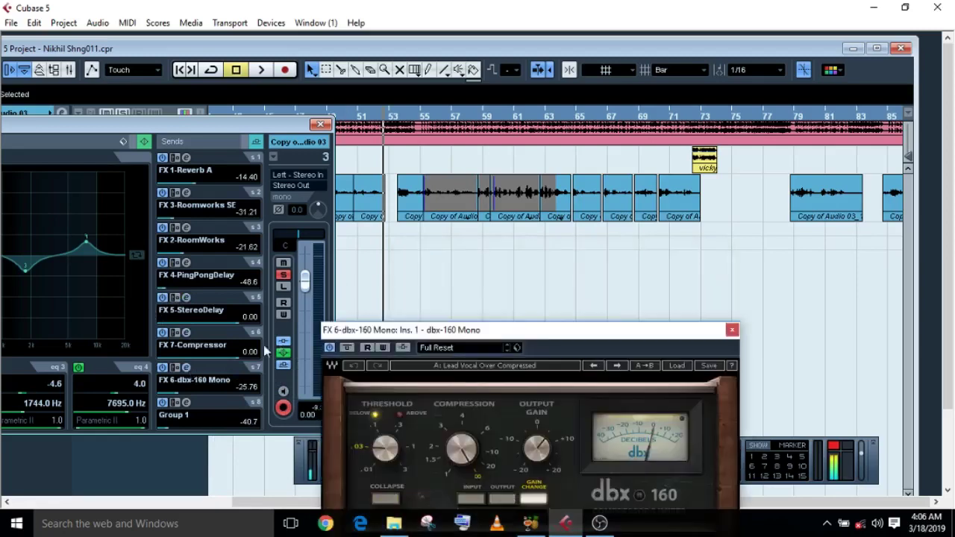
{"action": "left_click", "coordinate": [731, 330]}
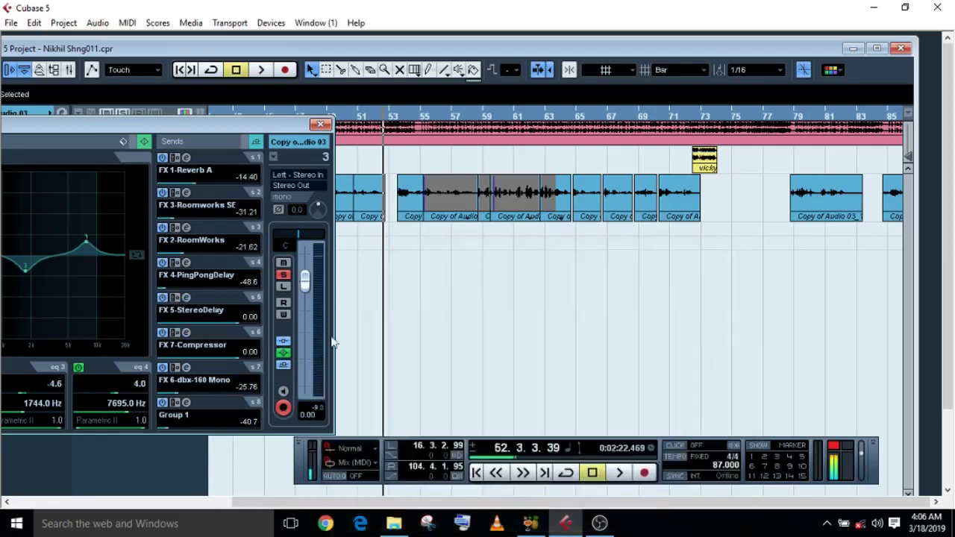
Step: Inspect the JJP-Vocals settings behind the Group 1 send, close the plug-in and move the channel settings window aside
{"action": "left_click", "coordinate": [187, 403]}
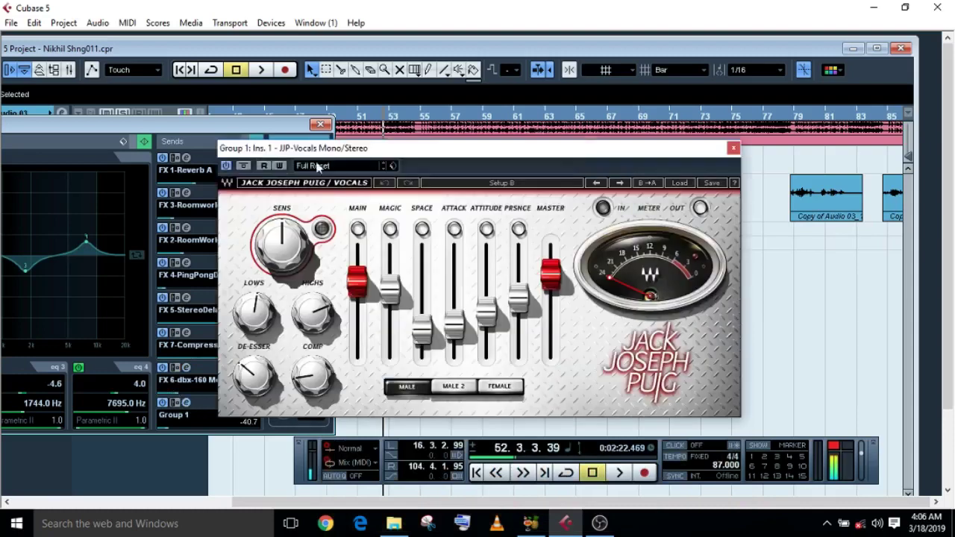
{"action": "left_click", "coordinate": [734, 148]}
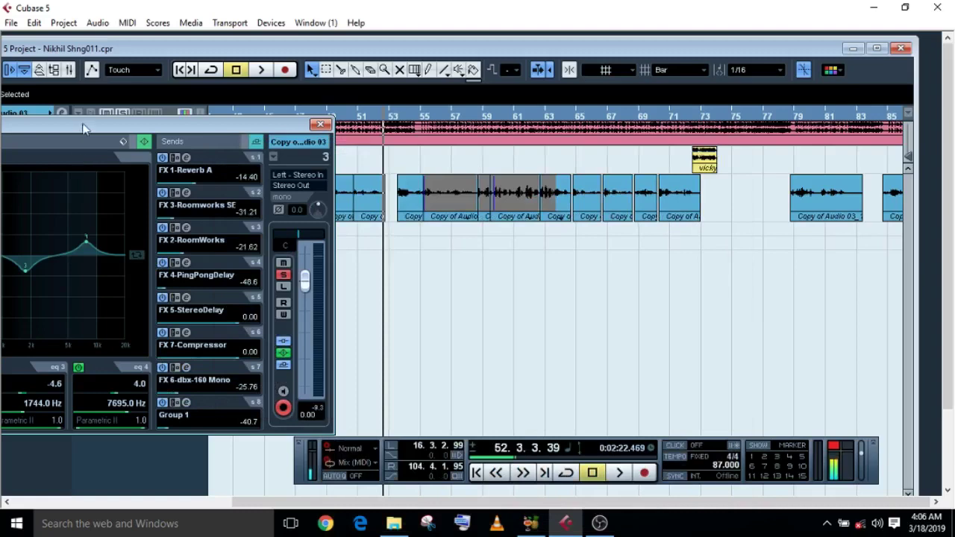
{"action": "left_click_drag", "start_coordinate": [83, 128], "coordinate": [515, 151]}
Step: Maximize the project window, select Group 1 under Group Tracks and show its insert effects
{"action": "left_click", "coordinate": [114, 248]}
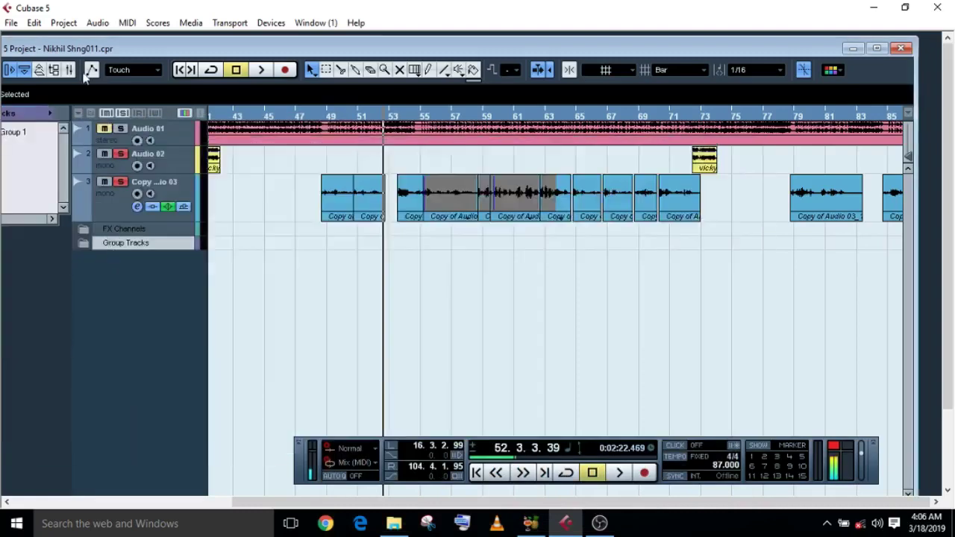
{"action": "double_click", "coordinate": [86, 49]}
{"action": "left_click", "coordinate": [48, 107]}
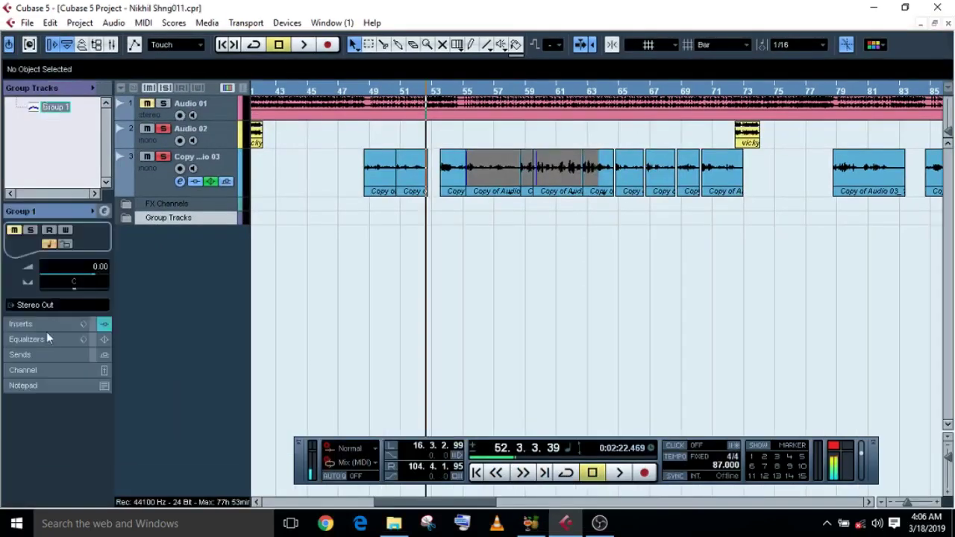
{"action": "left_click", "coordinate": [28, 323]}
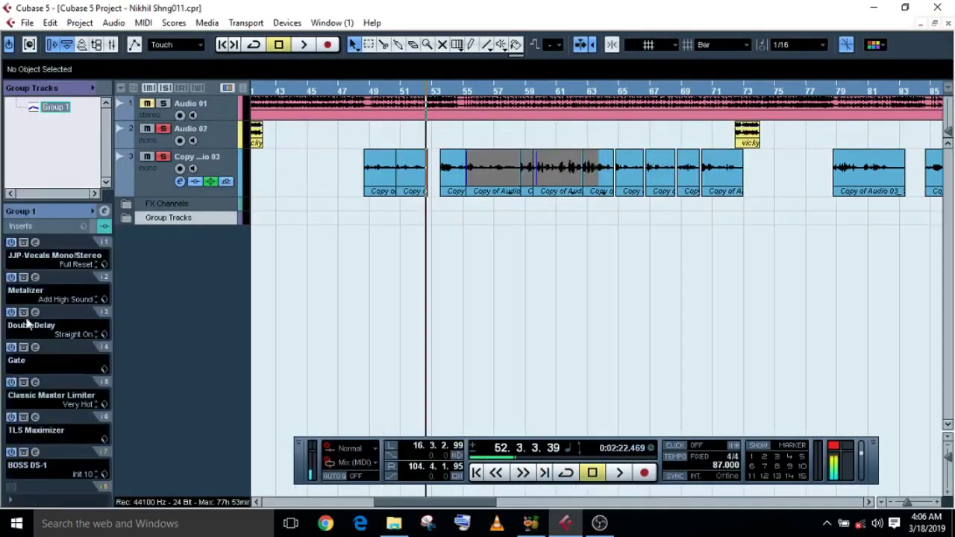
Step: Inspect Group 1's first four inserts: JJP-Vocals, Metalizer, DoubleDelay and Gate, moving the Gate window clear of the others
{"action": "left_click", "coordinate": [35, 243]}
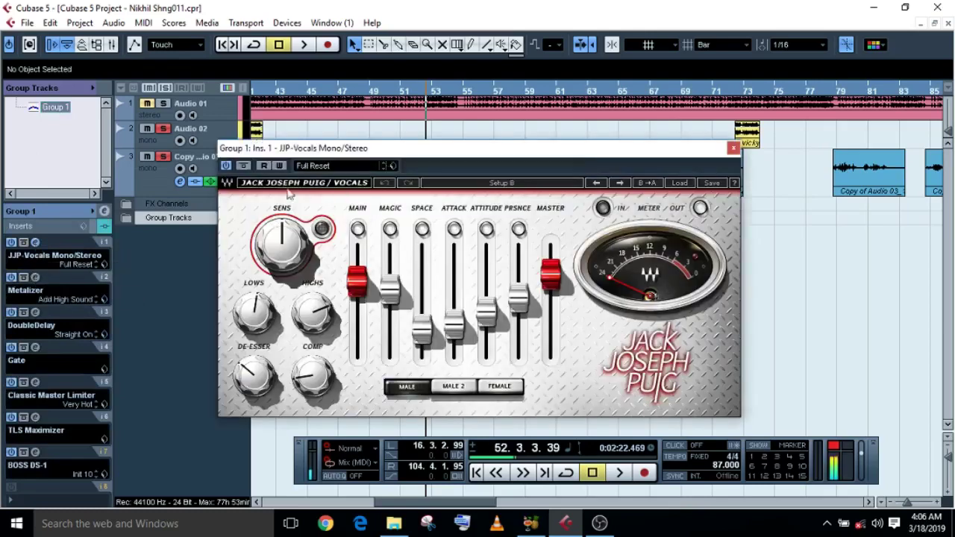
{"action": "left_click", "coordinate": [35, 276]}
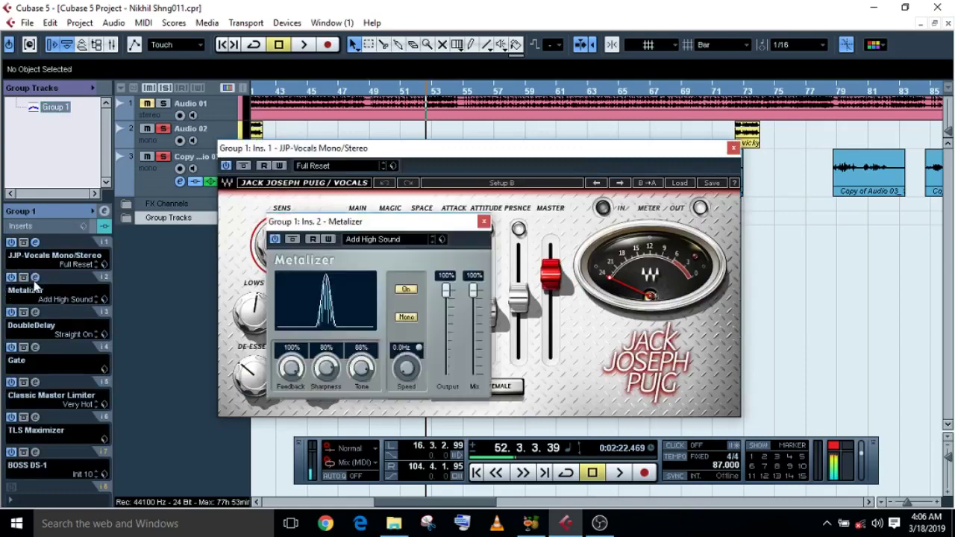
{"action": "left_click", "coordinate": [36, 312]}
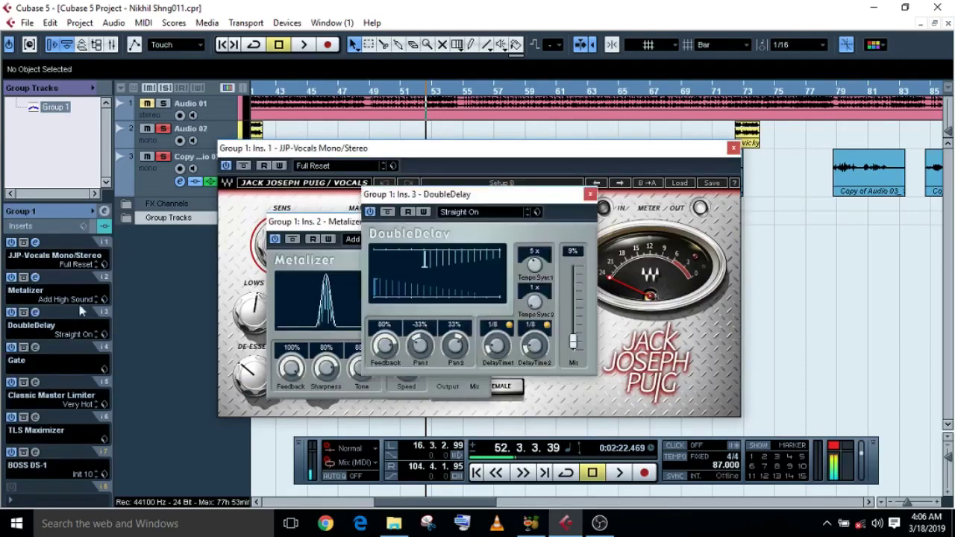
{"action": "left_click", "coordinate": [39, 347]}
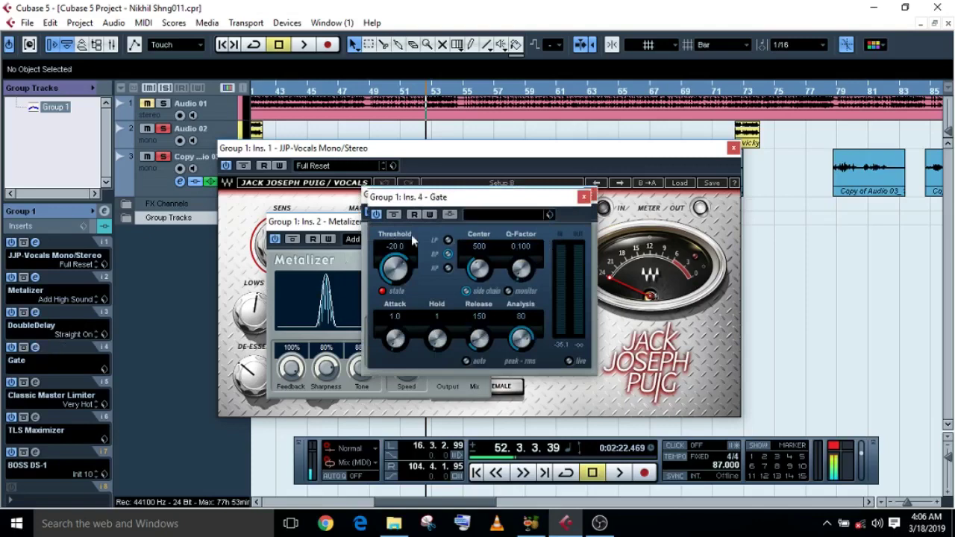
{"action": "left_click_drag", "start_coordinate": [423, 199], "coordinate": [286, 284]}
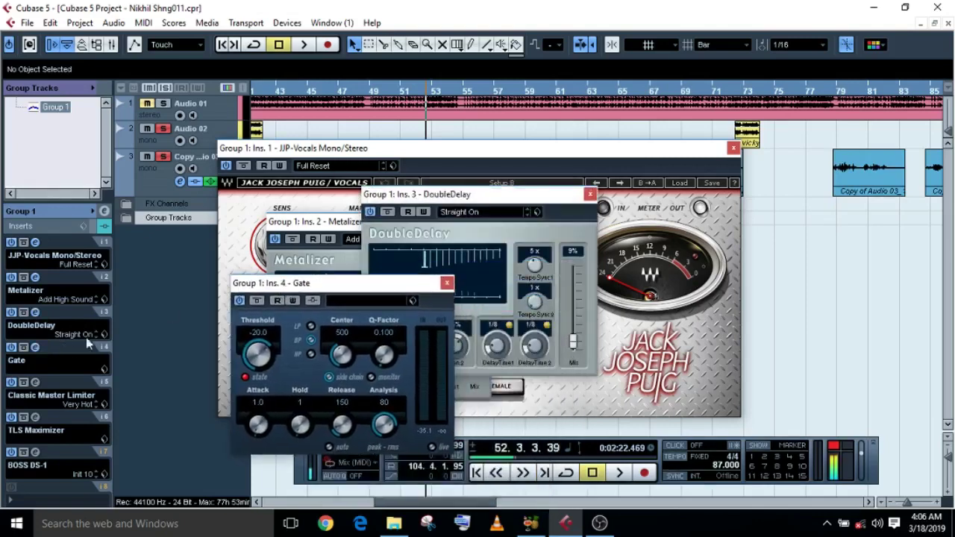
Step: Inspect the Classic Master Limiter, TLS Maximizer and BOSS DS-1 inserts on Group 1
{"action": "left_click", "coordinate": [35, 384]}
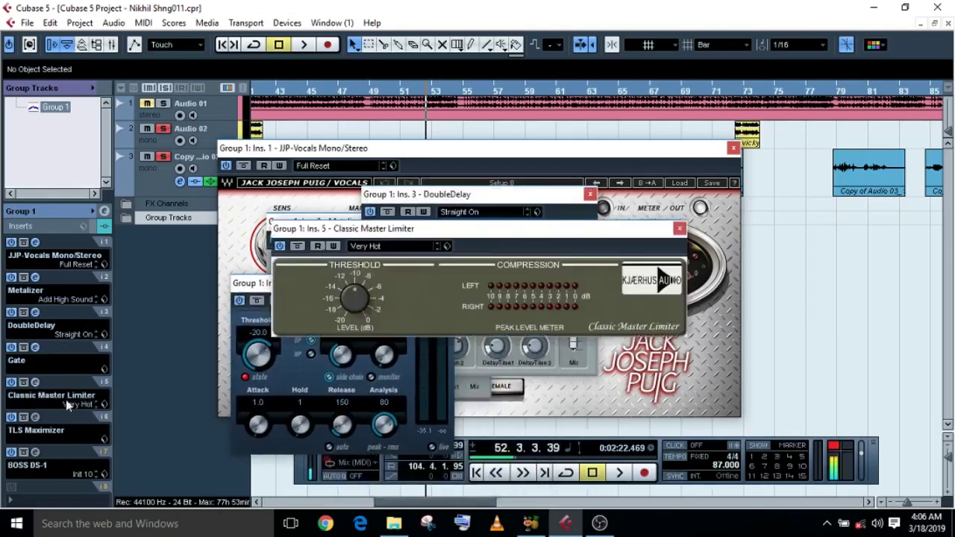
{"action": "left_click", "coordinate": [34, 419]}
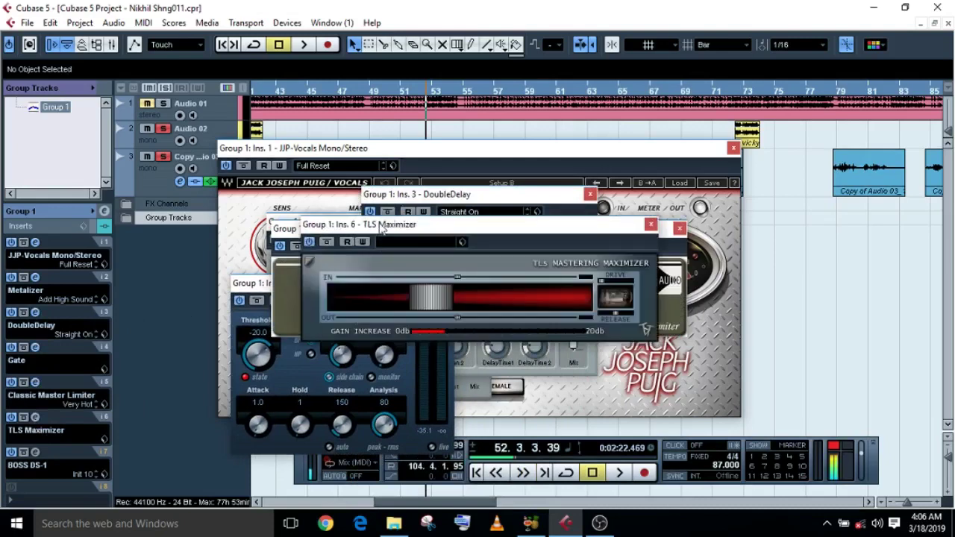
{"action": "left_click_drag", "start_coordinate": [382, 226], "coordinate": [386, 266]}
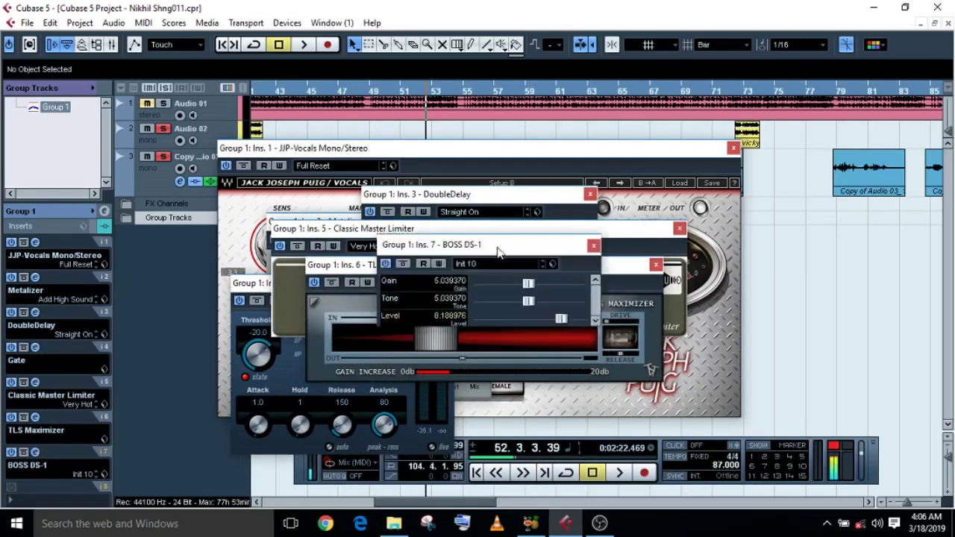
{"action": "left_click_drag", "start_coordinate": [498, 253], "coordinate": [394, 251]}
Step: Close all seven Group 1 plug-in windows and collapse the group's insert list
{"action": "left_click", "coordinate": [485, 249]}
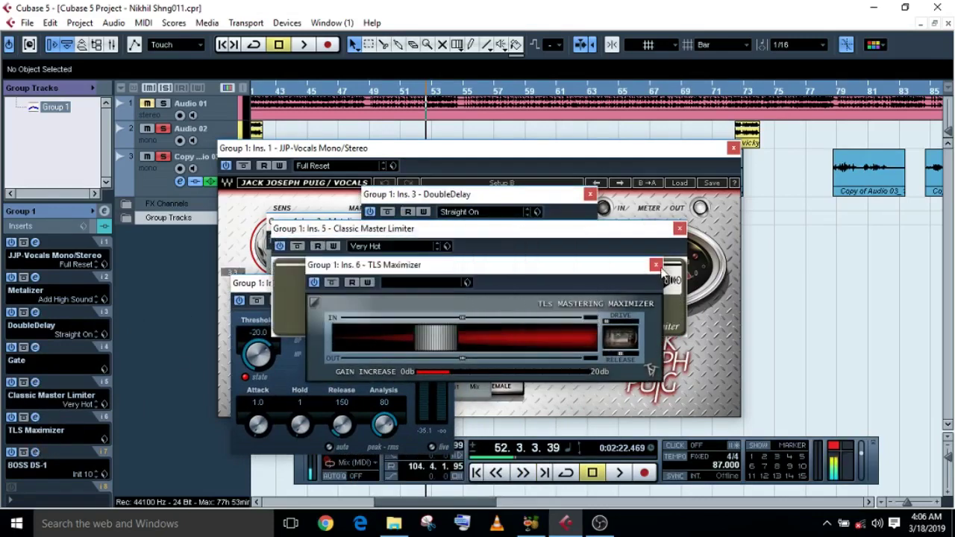
{"action": "left_click", "coordinate": [656, 265]}
{"action": "left_click", "coordinate": [679, 228]}
{"action": "left_click", "coordinate": [589, 195]}
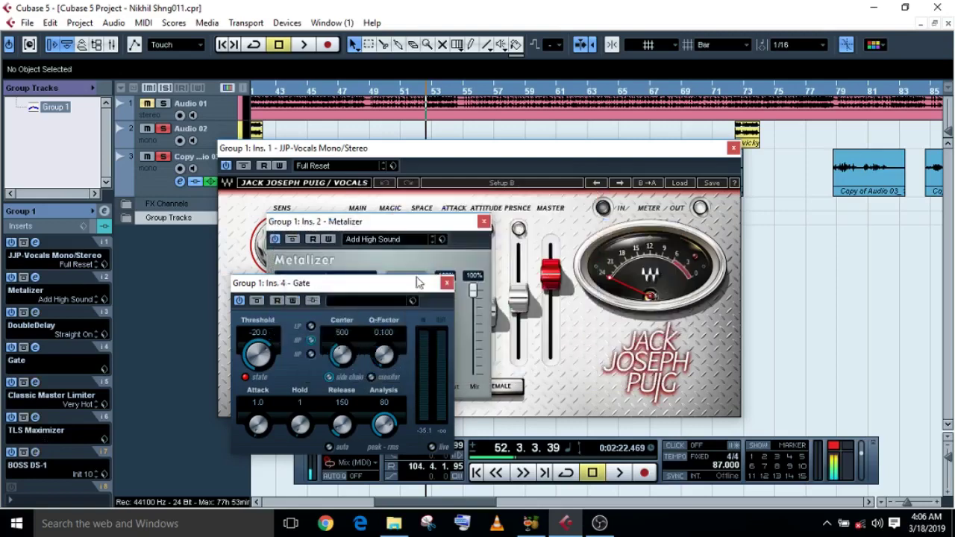
{"action": "left_click", "coordinate": [446, 284]}
{"action": "left_click", "coordinate": [483, 222]}
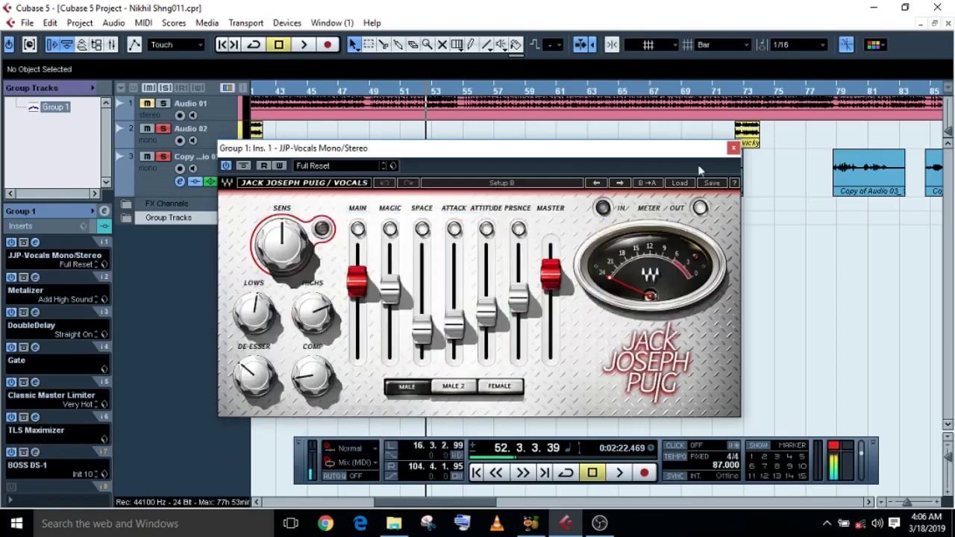
{"action": "left_click", "coordinate": [733, 149]}
{"action": "left_click", "coordinate": [20, 227]}
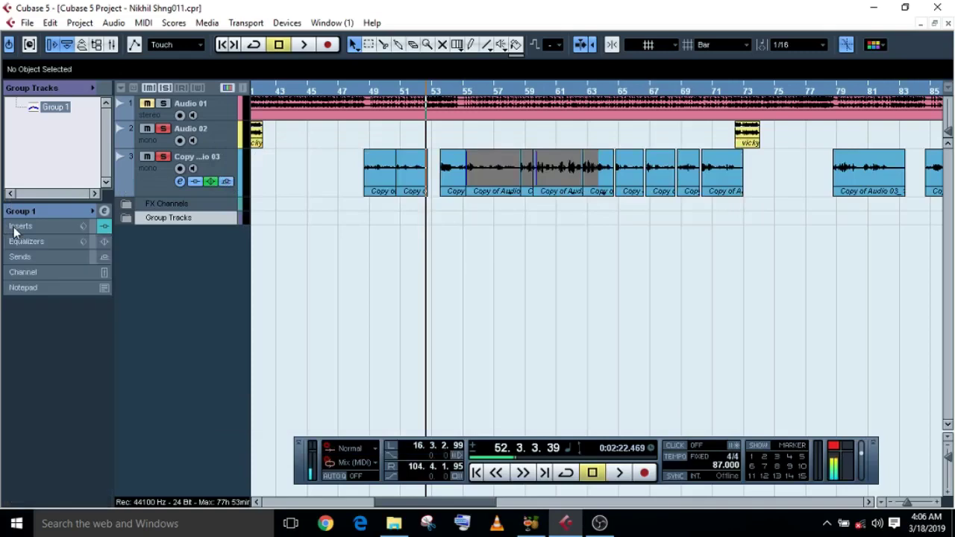
Step: Open the channel settings of Copy of Audio 03 and load the CLA-2A Mono compressor into insert slot 1
{"action": "left_click", "coordinate": [155, 177]}
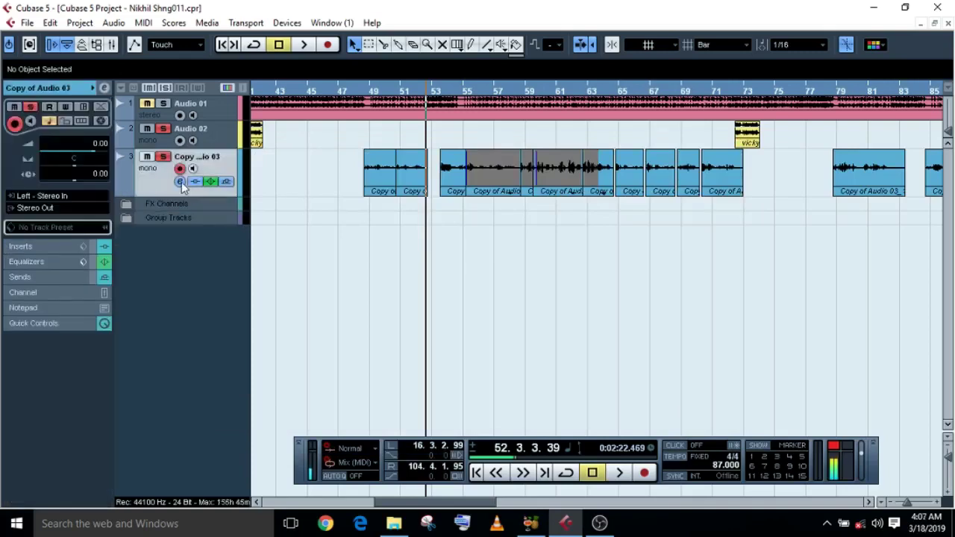
{"action": "left_click", "coordinate": [181, 183]}
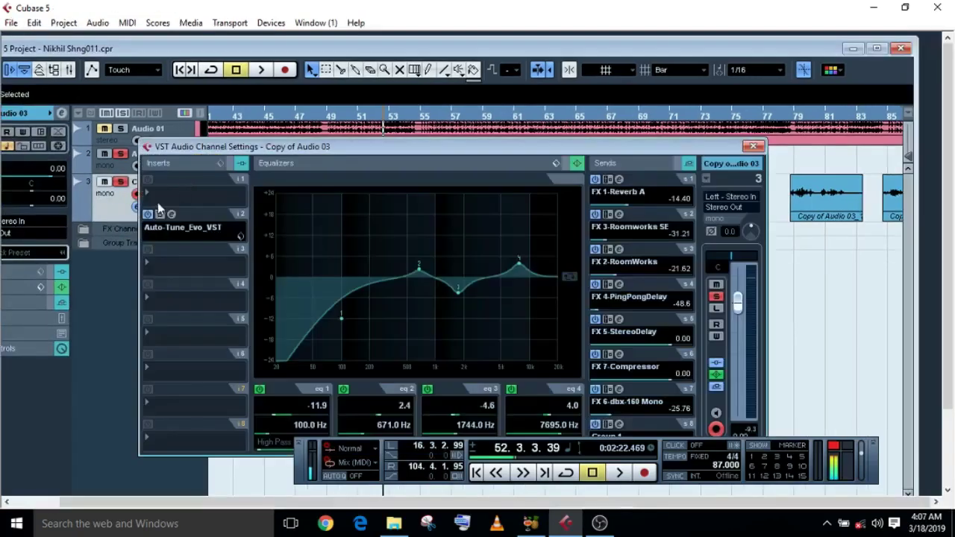
{"action": "left_click", "coordinate": [157, 202]}
{"action": "mouse_move", "coordinate": [308, 140]}
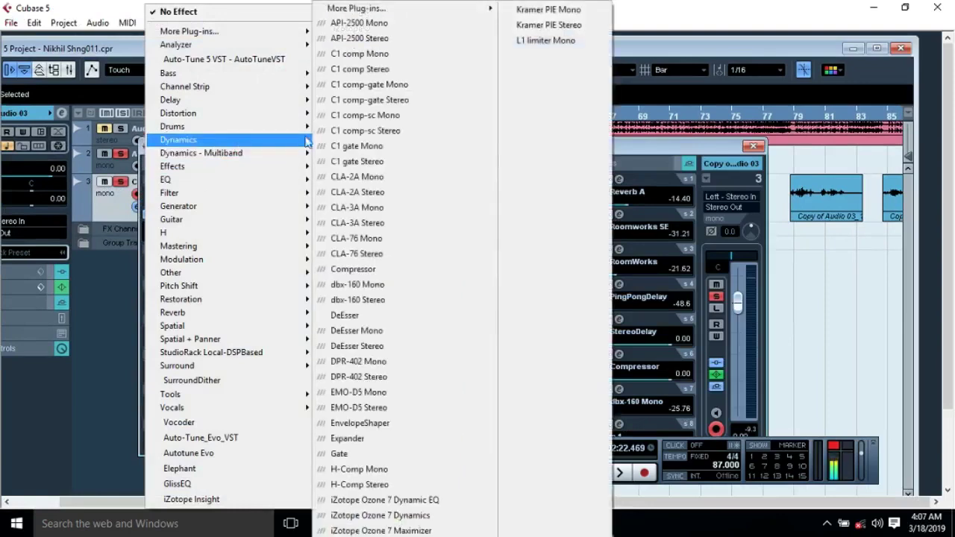
{"action": "left_click", "coordinate": [377, 178]}
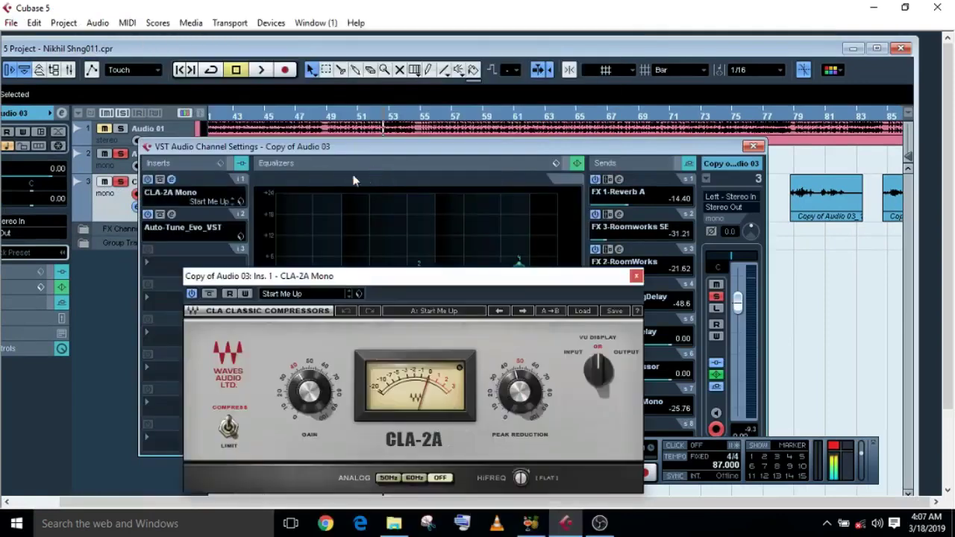
Step: Load CLA-76 Stereo into insert slot 3 and apply its CLA-76 Full Reset preset
{"action": "left_click", "coordinate": [155, 269]}
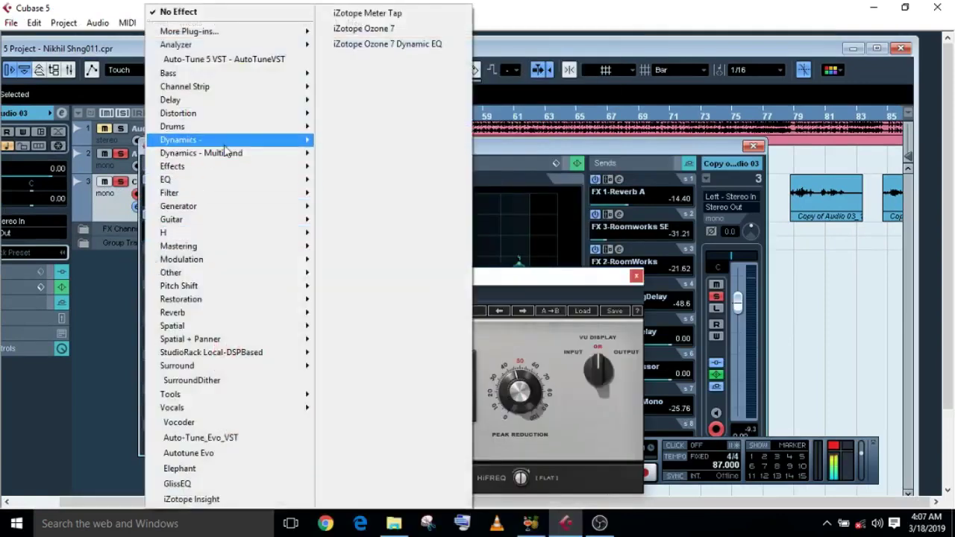
{"action": "mouse_move", "coordinate": [245, 142]}
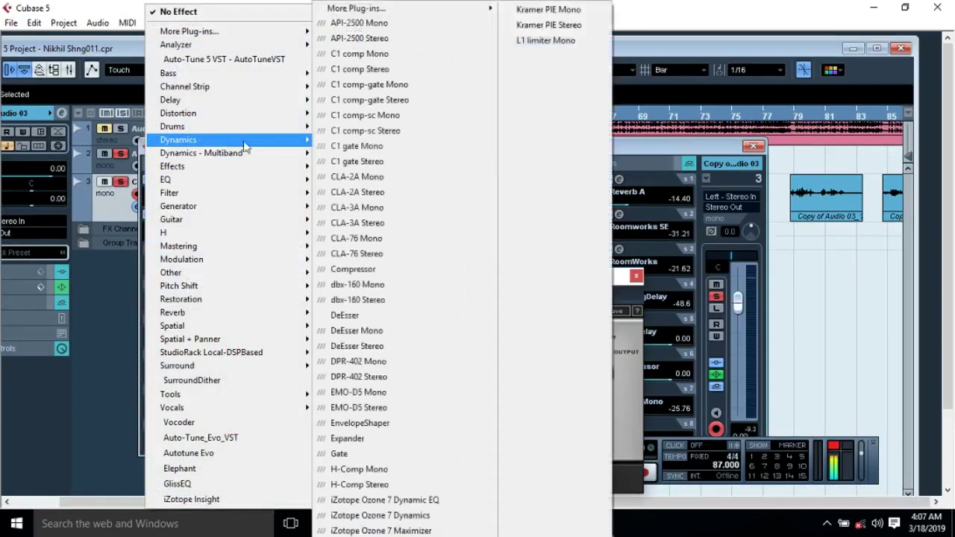
{"action": "left_click", "coordinate": [375, 254]}
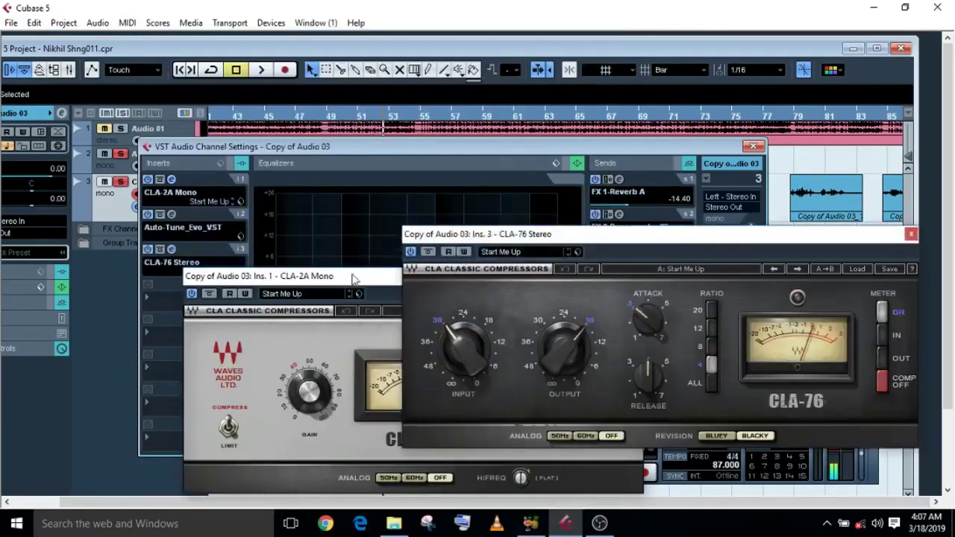
{"action": "left_click", "coordinate": [514, 252]}
{"action": "left_click", "coordinate": [522, 314]}
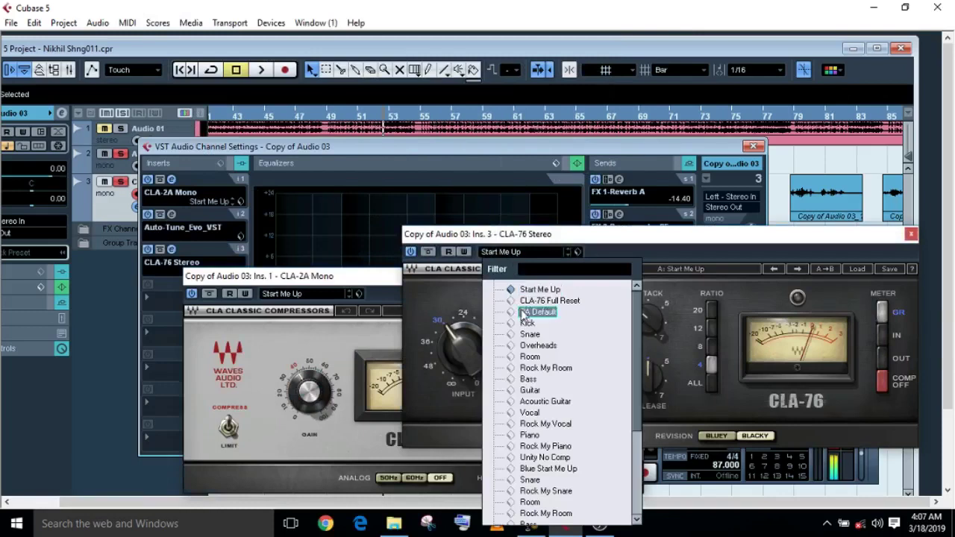
{"action": "left_click", "coordinate": [532, 301]}
Step: Bring the CLA-2A forward, close both compressor windows and move the channel settings window slightly lower
{"action": "left_click", "coordinate": [322, 279]}
{"action": "left_click", "coordinate": [322, 279]}
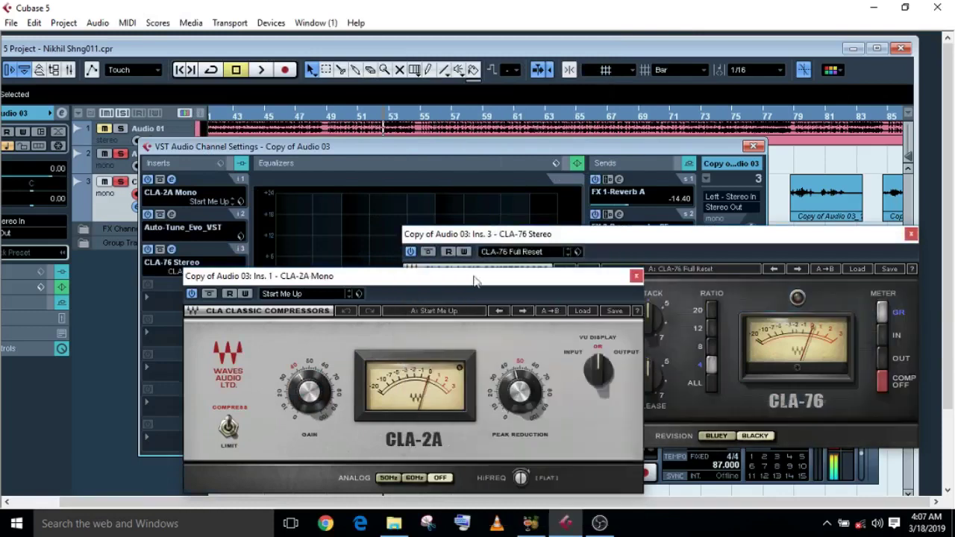
{"action": "left_click", "coordinate": [636, 276]}
{"action": "left_click", "coordinate": [911, 234]}
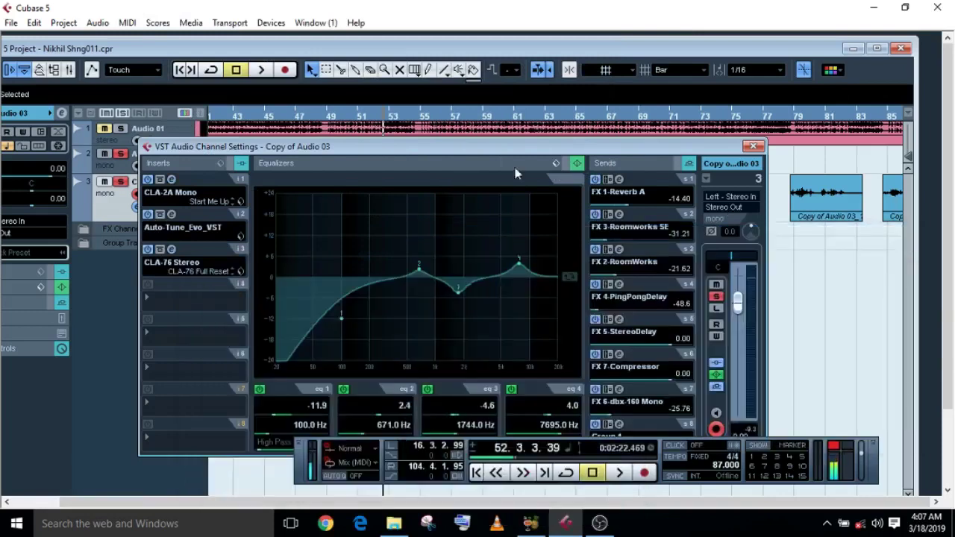
{"action": "left_click_drag", "start_coordinate": [396, 147], "coordinate": [408, 186]}
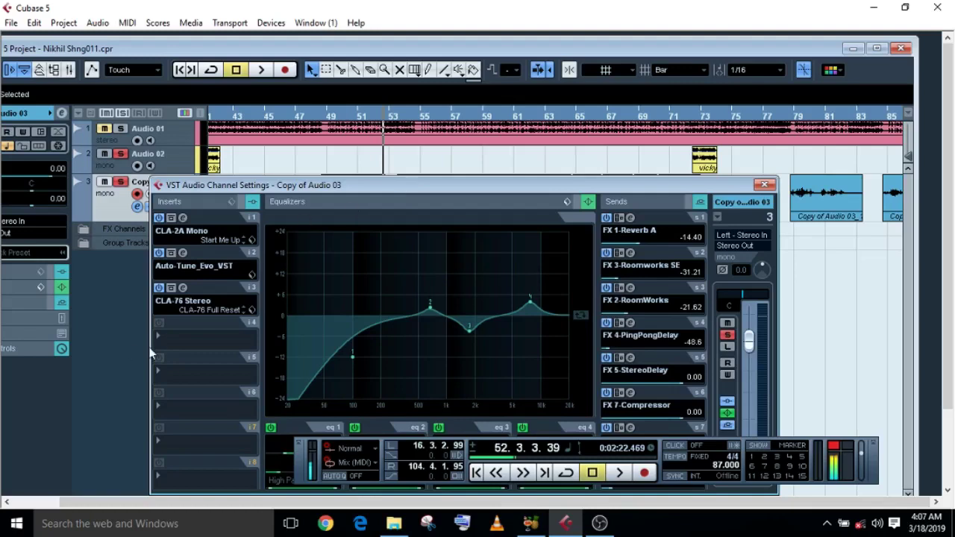
Step: Load the ModDelay effect into insert slots 4 and 5 of the vocal channel
{"action": "left_click", "coordinate": [156, 353]}
{"action": "mouse_move", "coordinate": [250, 112]}
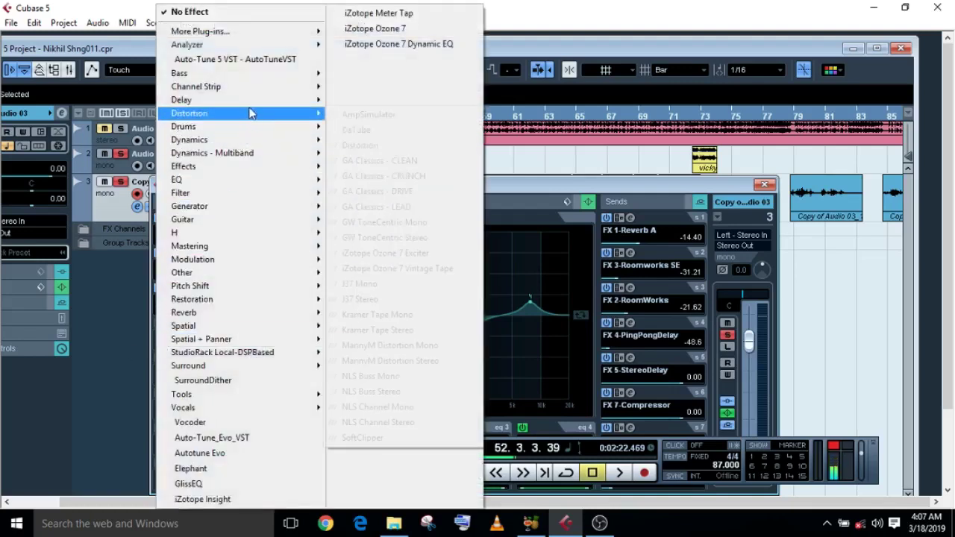
{"action": "left_click", "coordinate": [362, 194]}
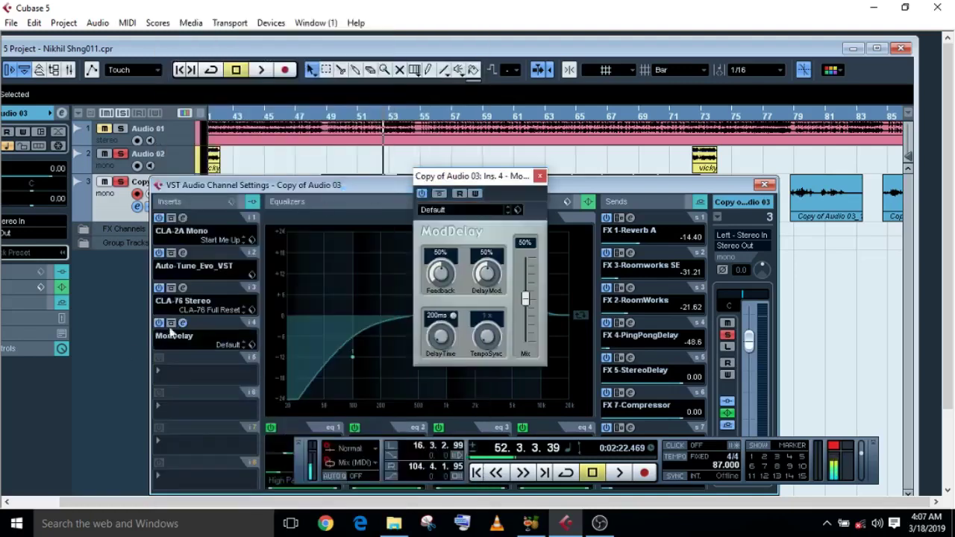
{"action": "left_click", "coordinate": [159, 380]}
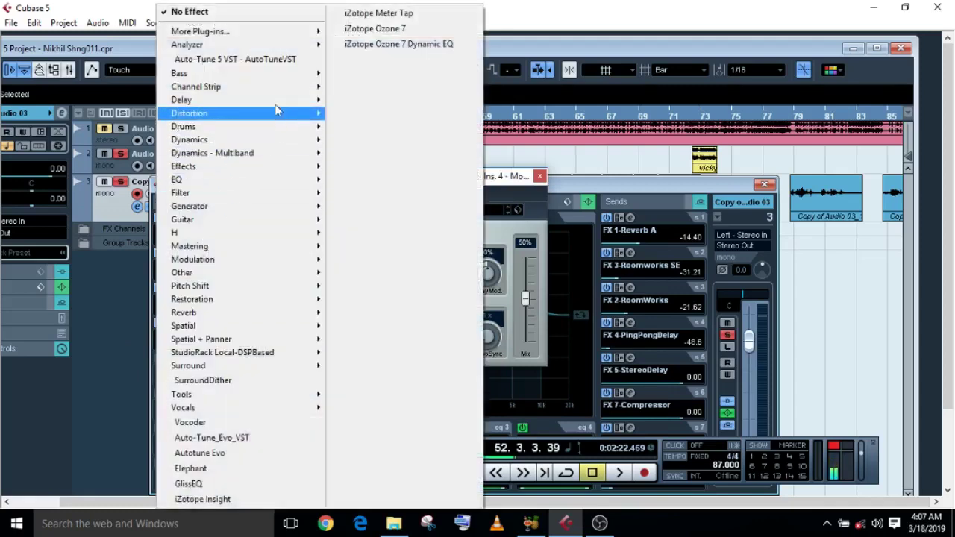
{"action": "mouse_move", "coordinate": [279, 100]}
{"action": "left_click", "coordinate": [360, 193]}
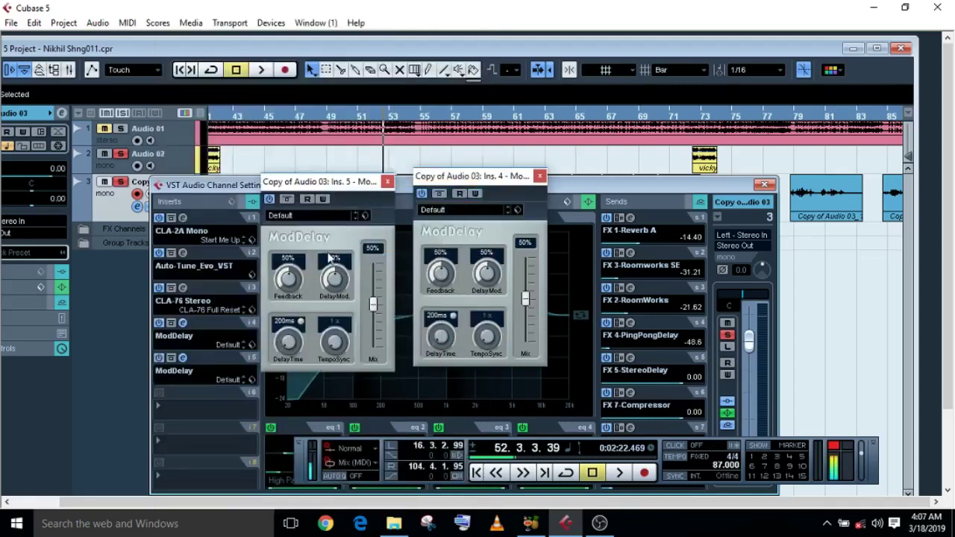
Step: Apply the Bounce preset to the slot 4 ModDelay, set its mix to 8% and the slot 5 mix to 10%, and close the slot 4 window
{"action": "left_click", "coordinate": [464, 213]}
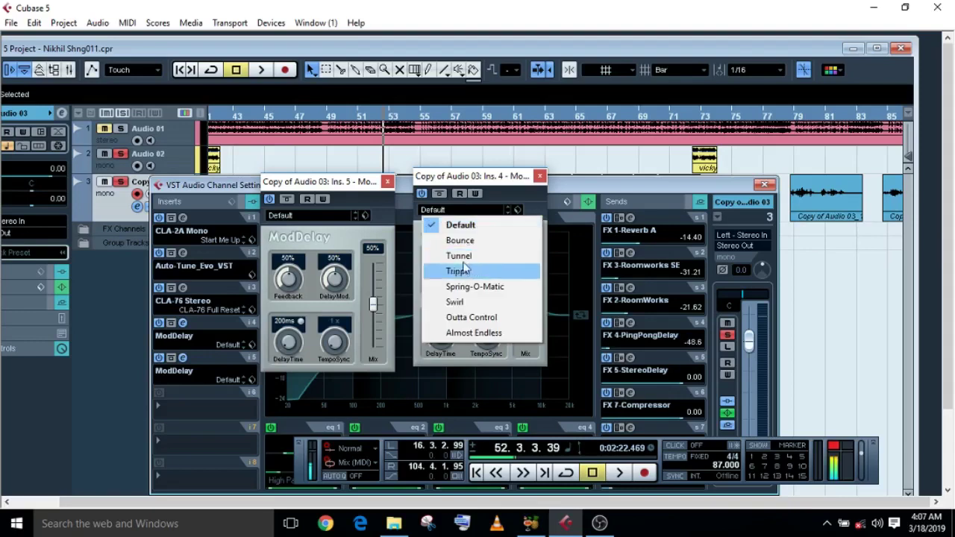
{"action": "left_click", "coordinate": [459, 242]}
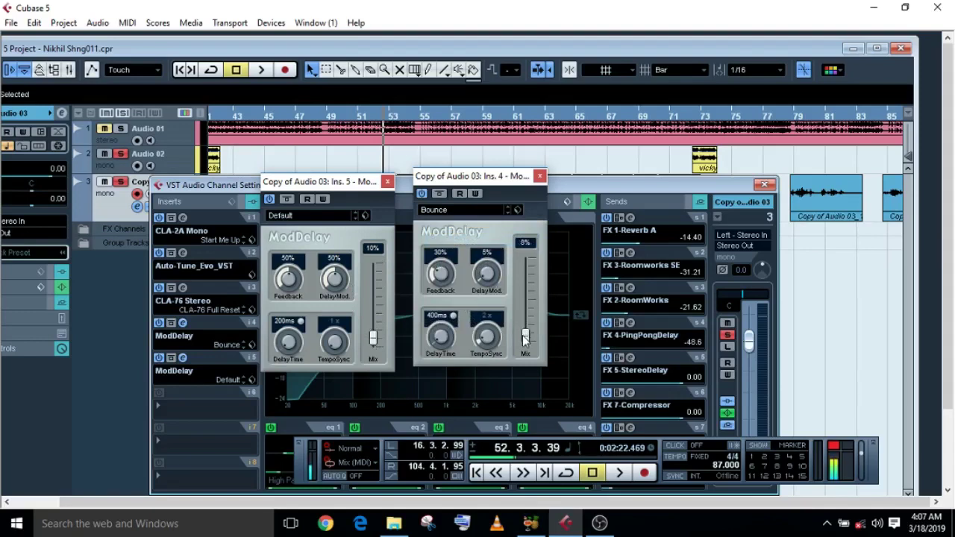
{"action": "left_click", "coordinate": [540, 177]}
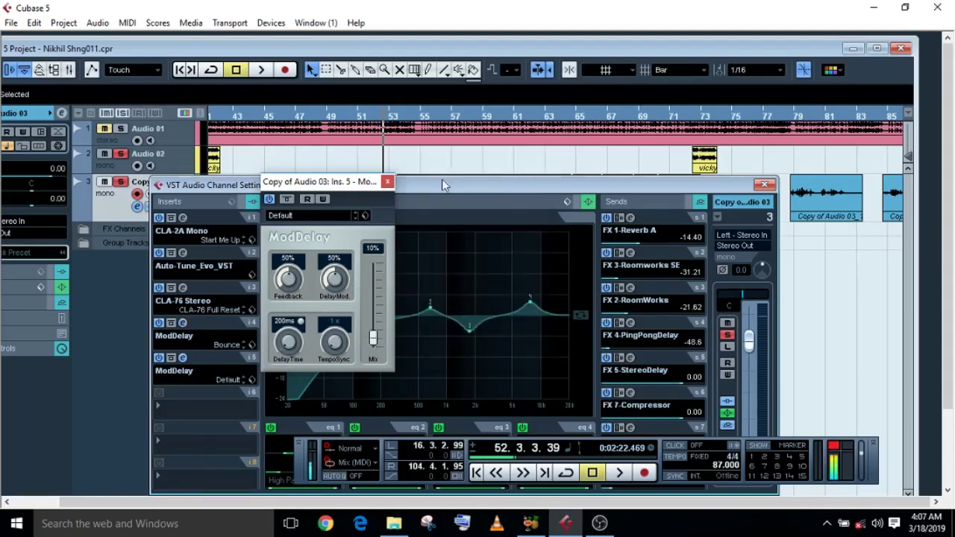
Step: Close the slot 5 ModDelay window, move the channel settings window slightly higher and load Maximizer into insert slot 6
{"action": "left_click", "coordinate": [386, 182]}
{"action": "left_click_drag", "start_coordinate": [333, 183], "coordinate": [293, 141]}
{"action": "left_click", "coordinate": [139, 358]}
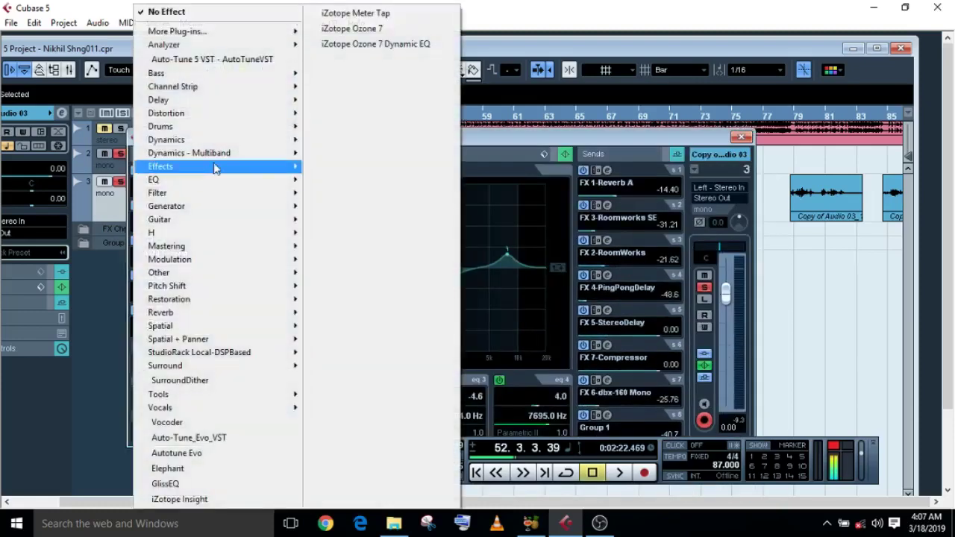
{"action": "mouse_move", "coordinate": [220, 142]}
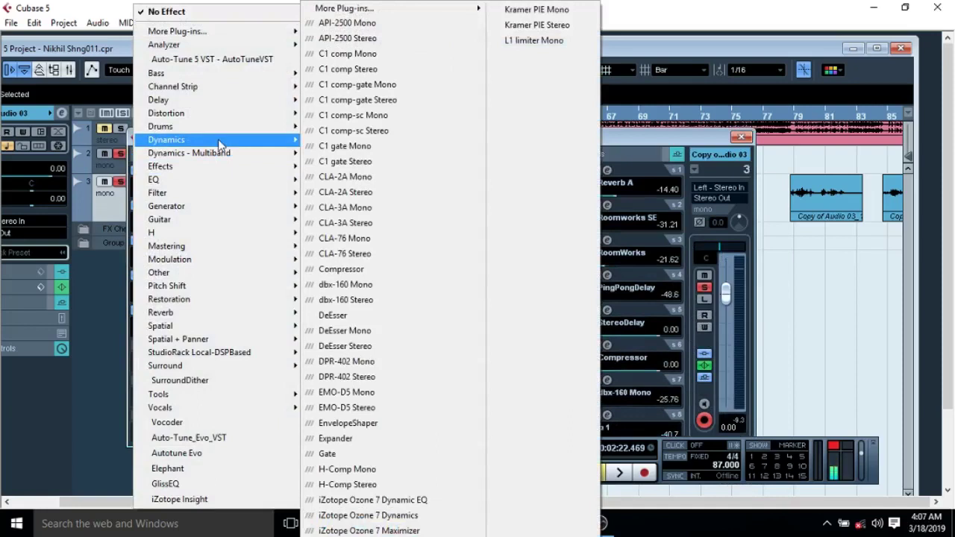
{"action": "mouse_move", "coordinate": [224, 105]}
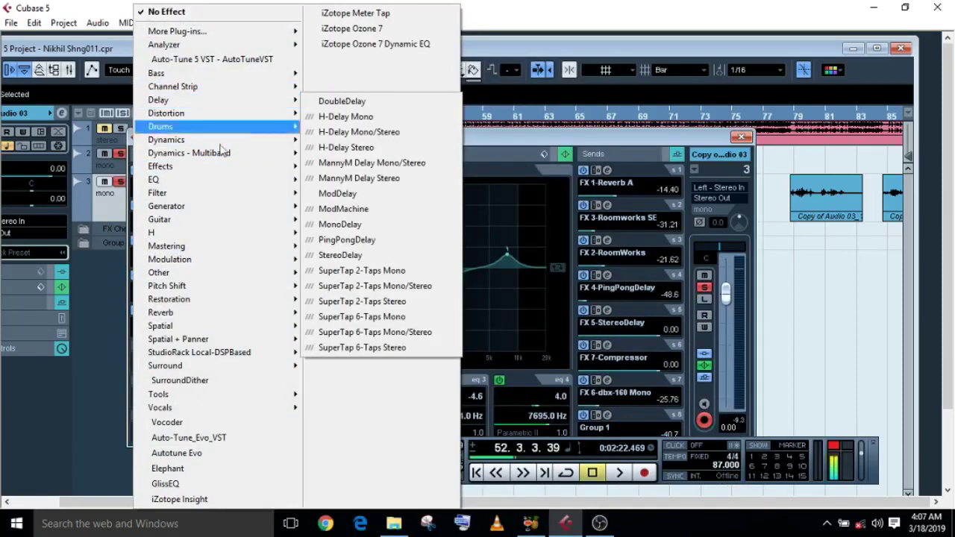
{"action": "mouse_move", "coordinate": [221, 221]}
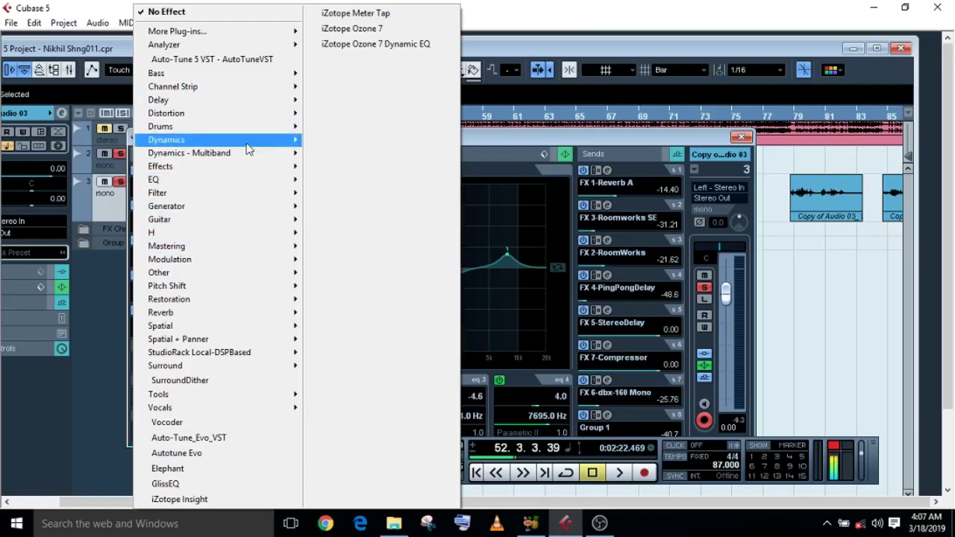
{"action": "mouse_move", "coordinate": [433, 8]}
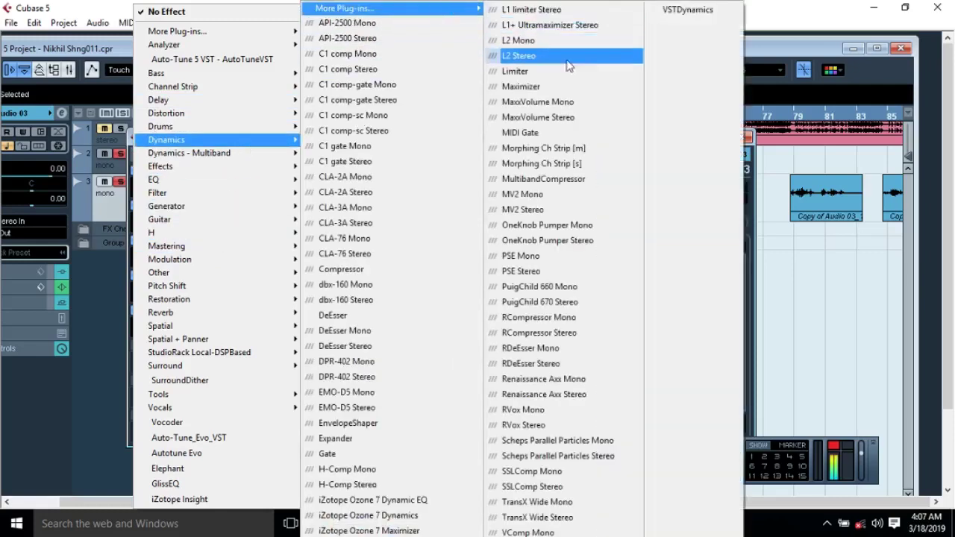
{"action": "left_click", "coordinate": [532, 85]}
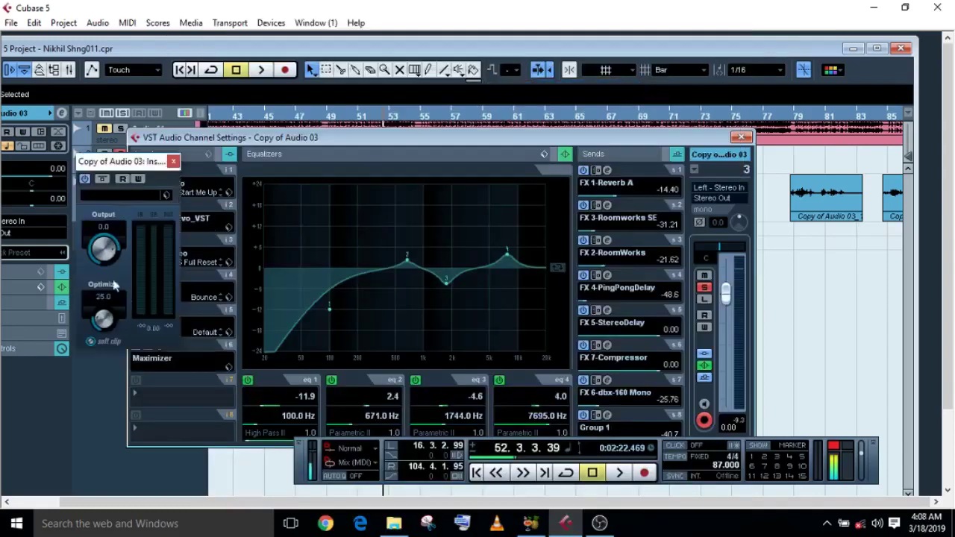
Step: Try to apply the Shred Master preset to the Maximizer and close its window
{"action": "left_click", "coordinate": [117, 199]}
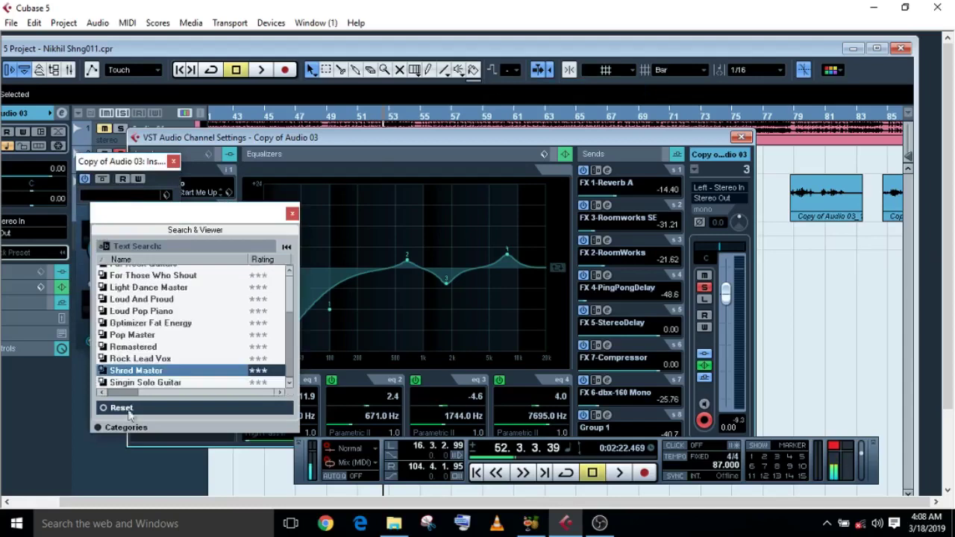
{"action": "double_click", "coordinate": [126, 371]}
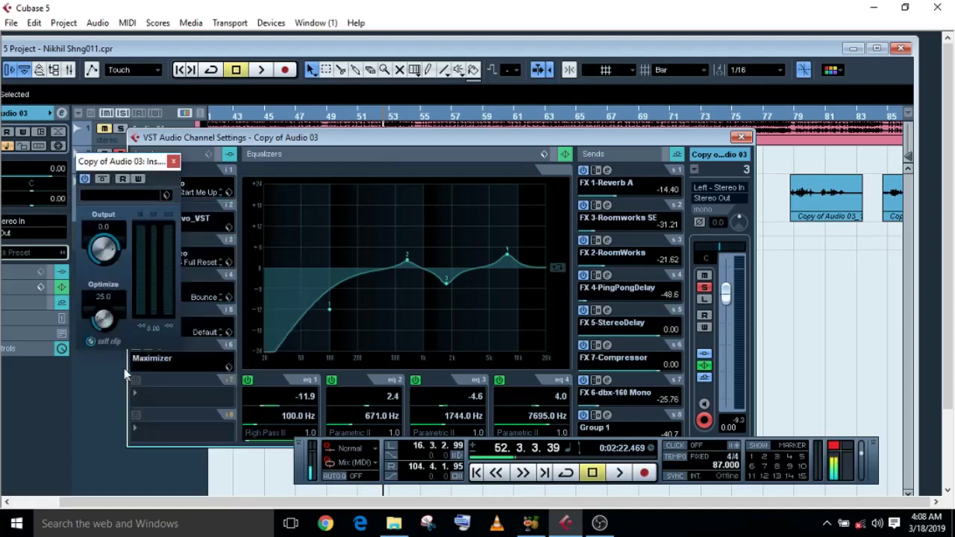
{"action": "left_click", "coordinate": [173, 162]}
Step: Load Limiter into insert slot 7, apply its Mastering - Light Peak Limiting preset and close its window
{"action": "left_click", "coordinate": [138, 403]}
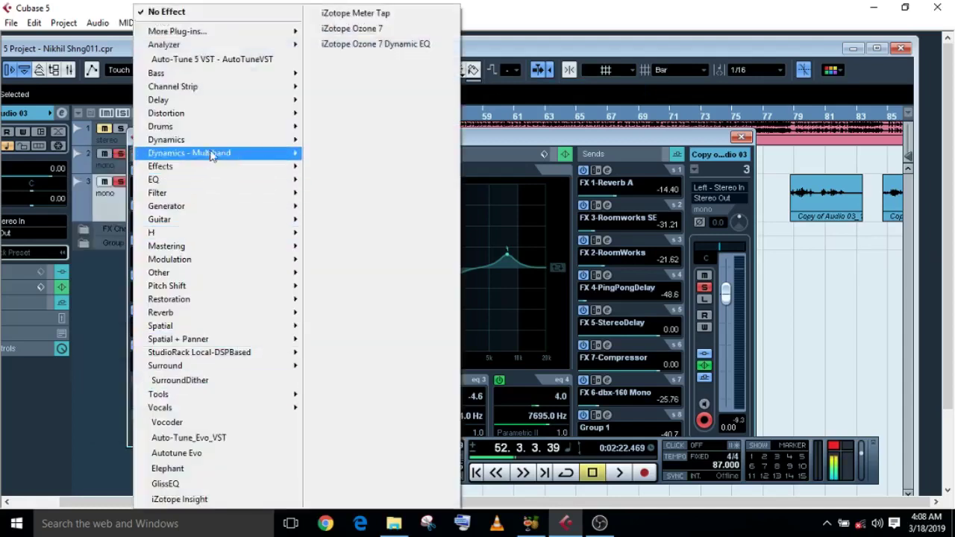
{"action": "mouse_move", "coordinate": [213, 140]}
{"action": "mouse_move", "coordinate": [374, 9]}
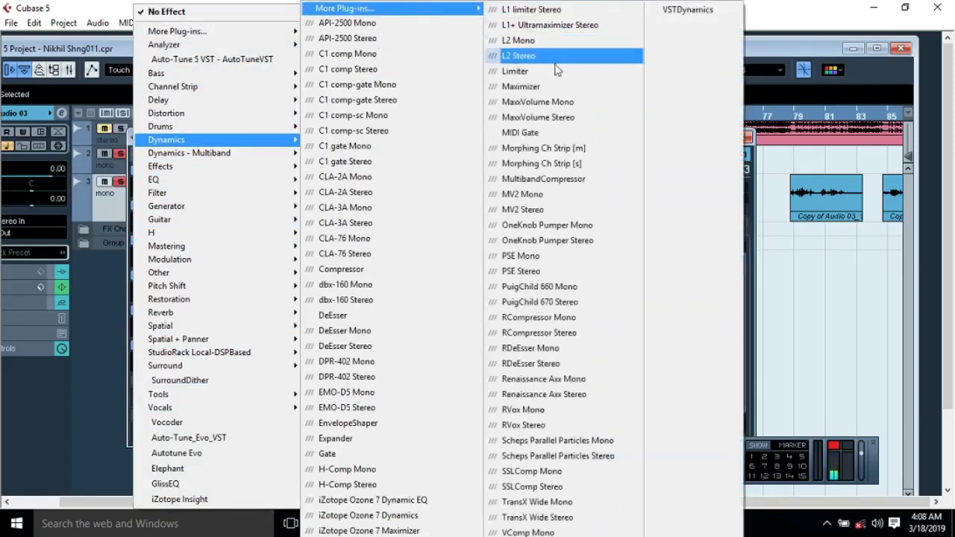
{"action": "left_click", "coordinate": [508, 68]}
{"action": "left_click", "coordinate": [332, 305]}
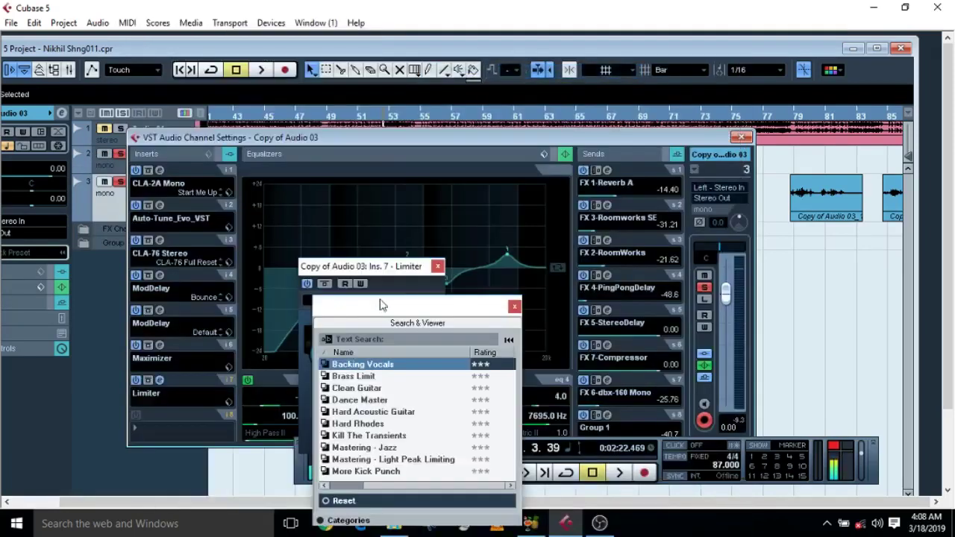
{"action": "scroll", "coordinate": [355, 379], "scroll_direction": "down", "scroll_amount": 3}
{"action": "scroll", "coordinate": [355, 406], "scroll_direction": "up", "scroll_amount": 1}
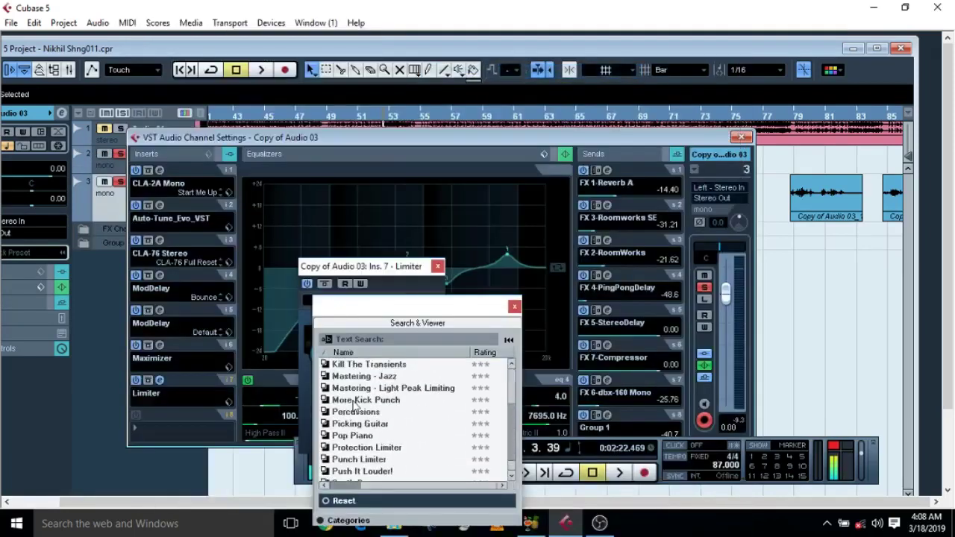
{"action": "double_click", "coordinate": [356, 389]}
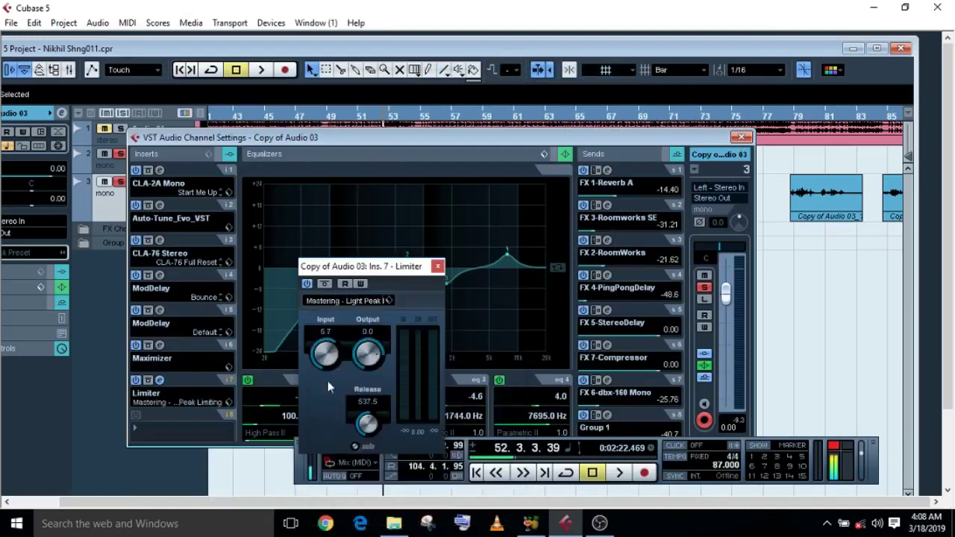
{"action": "left_click", "coordinate": [437, 267]}
Step: Load RCompressor Mono into insert slot 8, move its window slightly lower and close the channel settings
{"action": "left_click", "coordinate": [136, 430]}
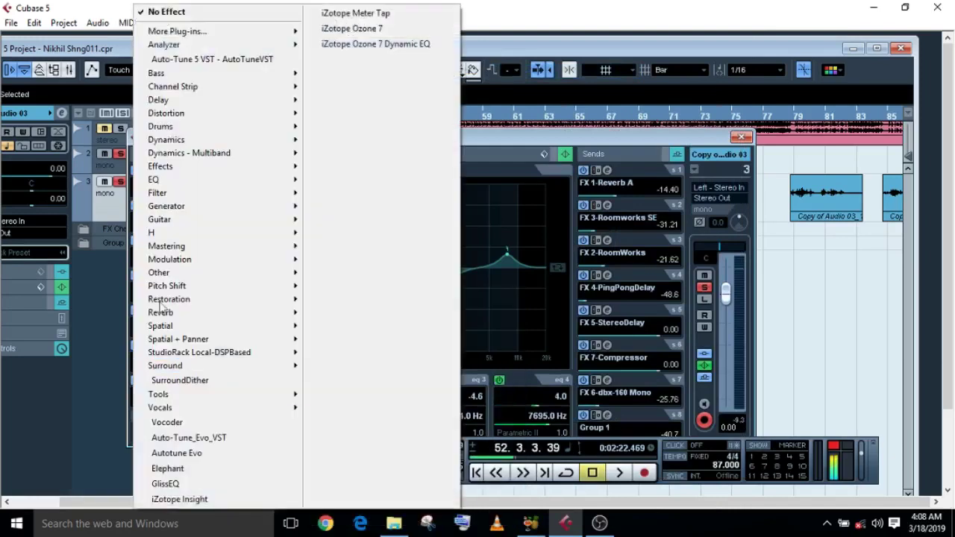
{"action": "mouse_move", "coordinate": [222, 140]}
{"action": "mouse_move", "coordinate": [403, 9]}
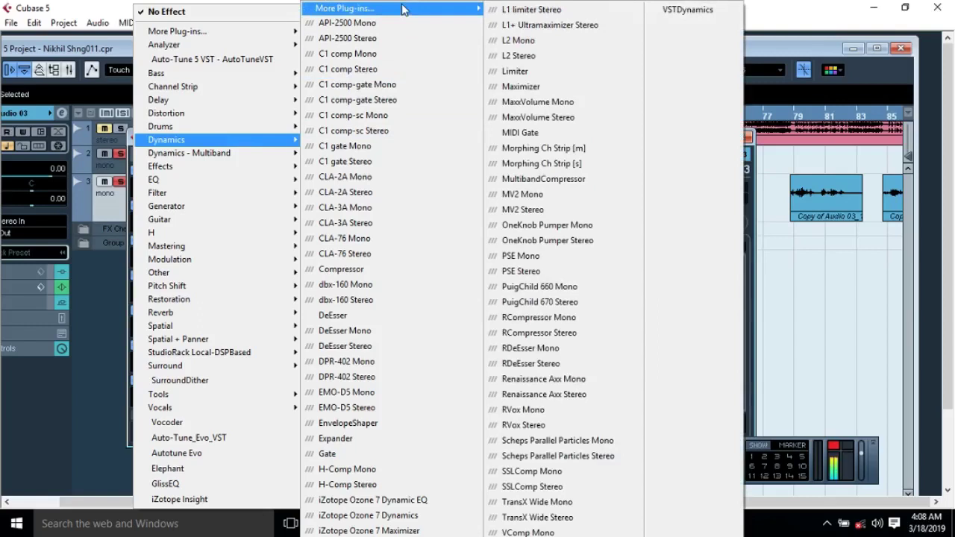
{"action": "left_click", "coordinate": [523, 322]}
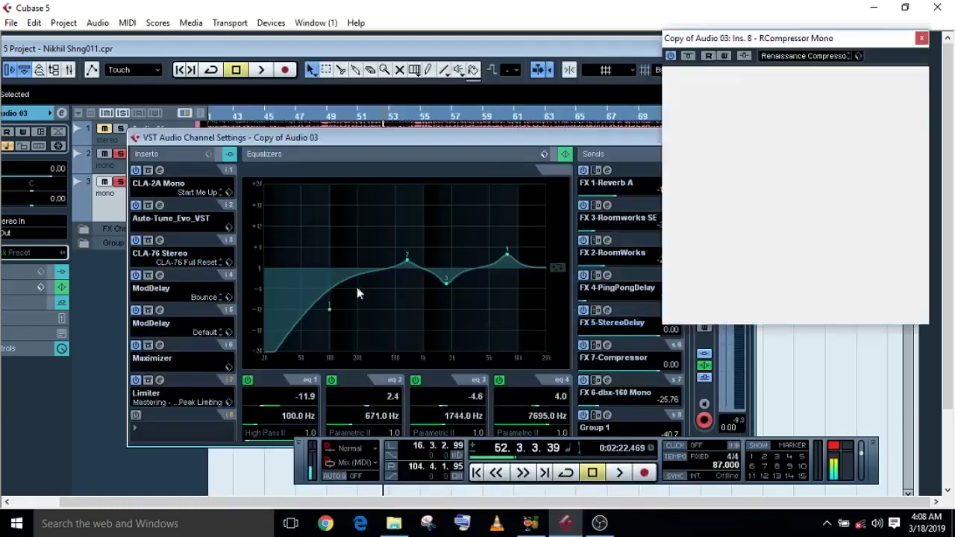
{"action": "left_click_drag", "start_coordinate": [856, 45], "coordinate": [812, 100]}
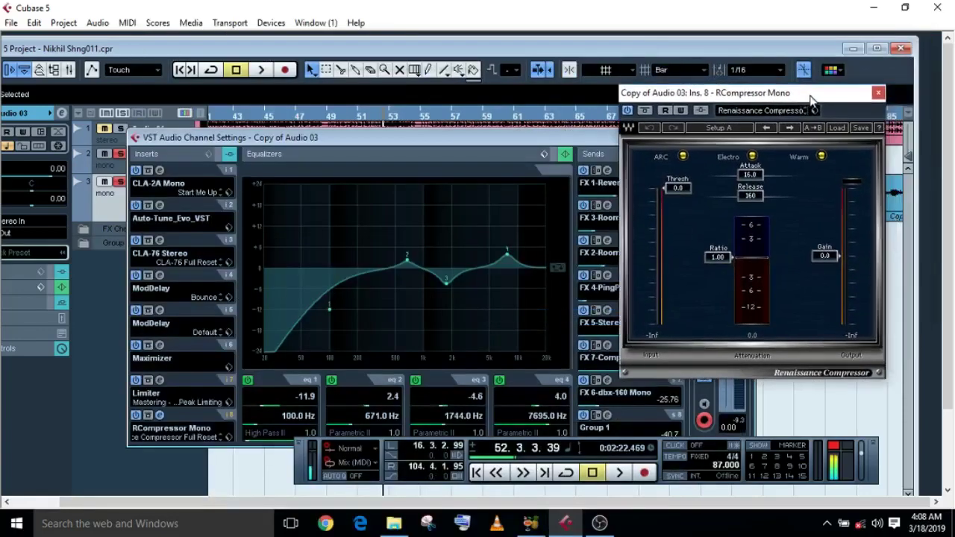
{"action": "left_click_drag", "start_coordinate": [547, 142], "coordinate": [345, 165]}
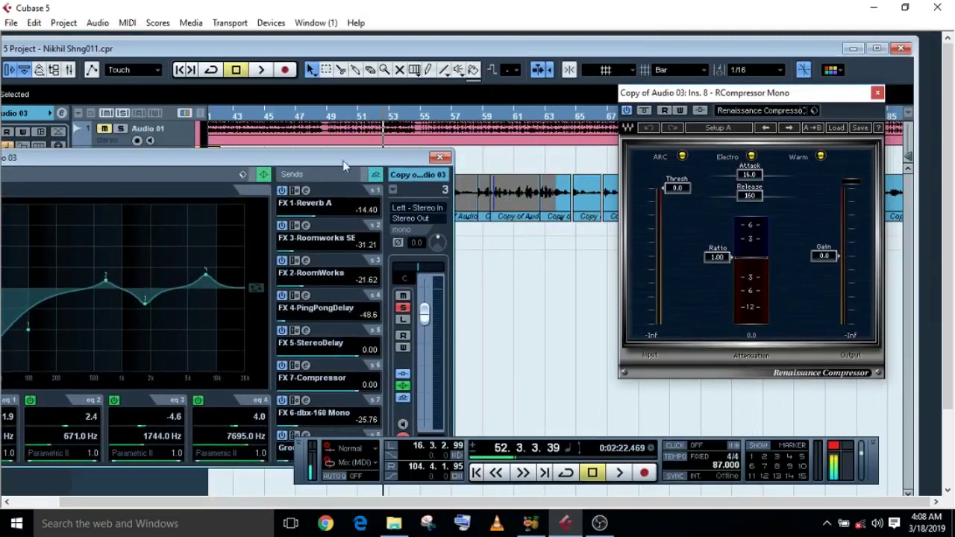
{"action": "left_click", "coordinate": [440, 157]}
Step: Play back the vocal section with the project window maximized, and close the RCompressor window
{"action": "left_click", "coordinate": [263, 71]}
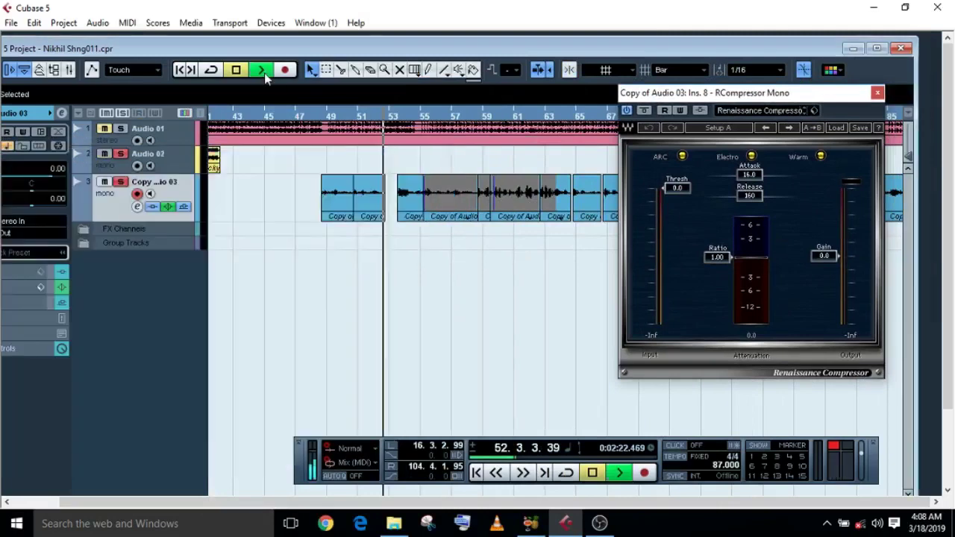
{"action": "double_click", "coordinate": [249, 48]}
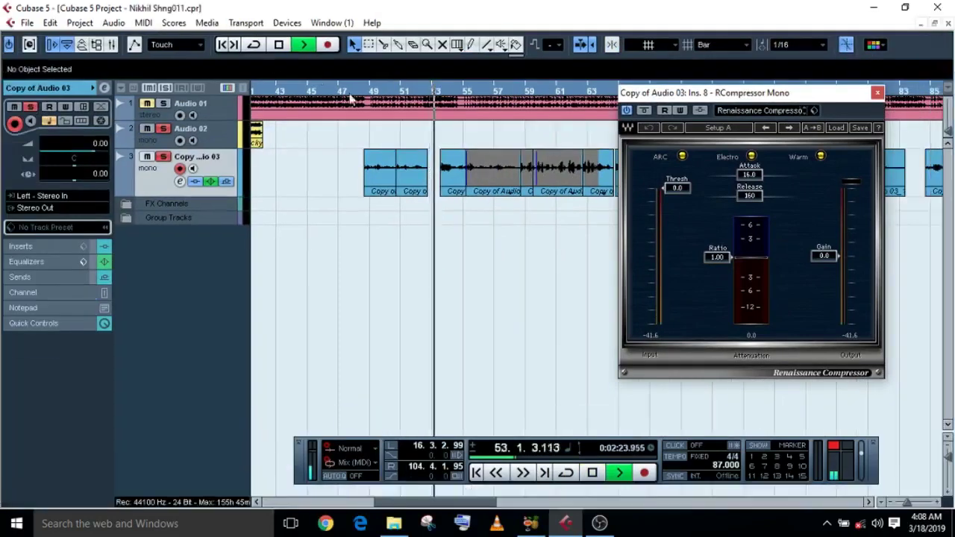
{"action": "left_click_drag", "start_coordinate": [393, 507], "coordinate": [418, 506]}
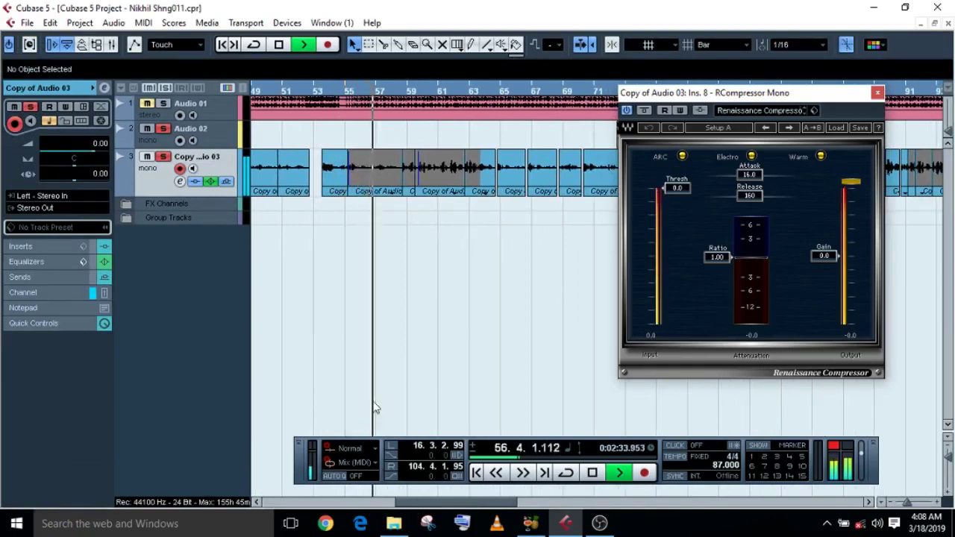
{"action": "left_click", "coordinate": [878, 93]}
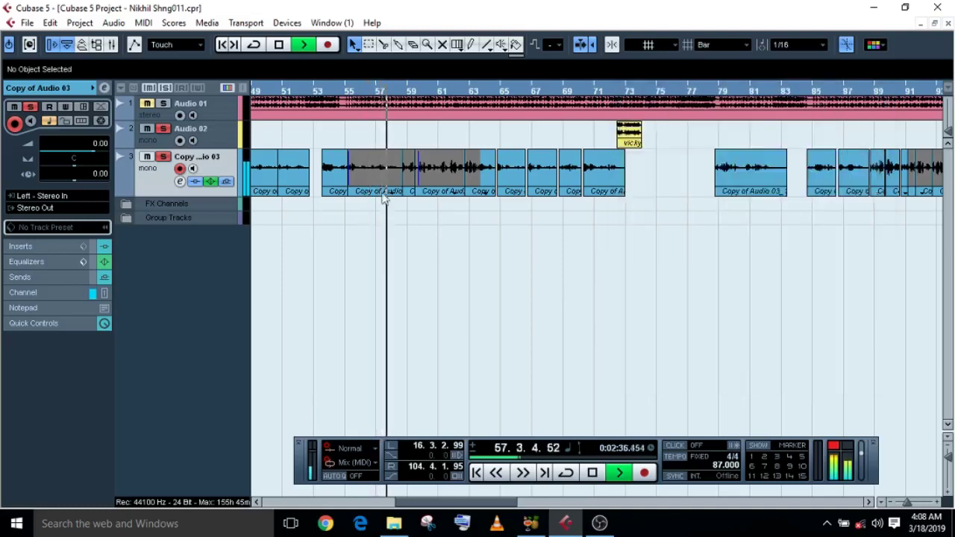
Step: Reopen the vocal track's channel settings and apply the Add Air at 15kHz equalizer preset
{"action": "left_click", "coordinate": [176, 179]}
{"action": "left_click_drag", "start_coordinate": [56, 159], "coordinate": [292, 179]}
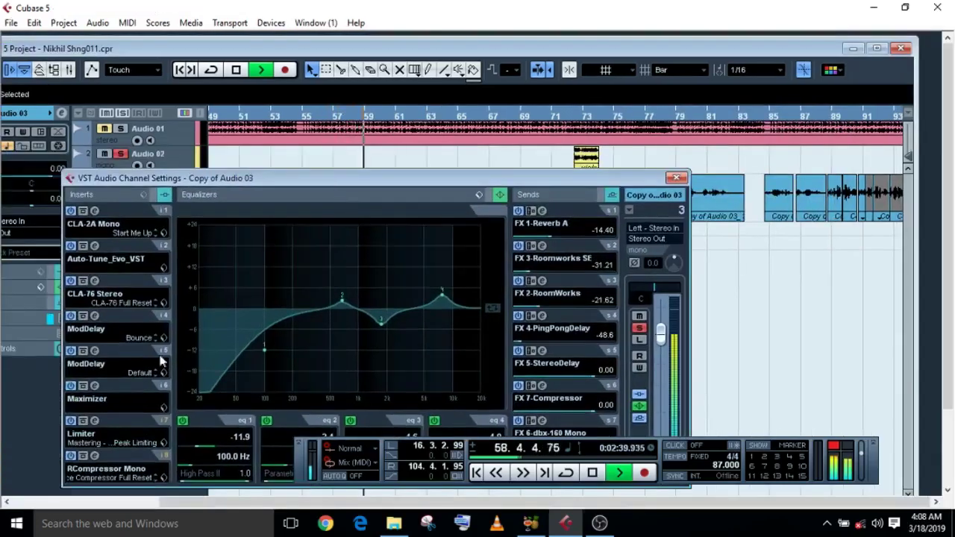
{"action": "left_click", "coordinate": [475, 196]}
{"action": "left_click", "coordinate": [522, 62]}
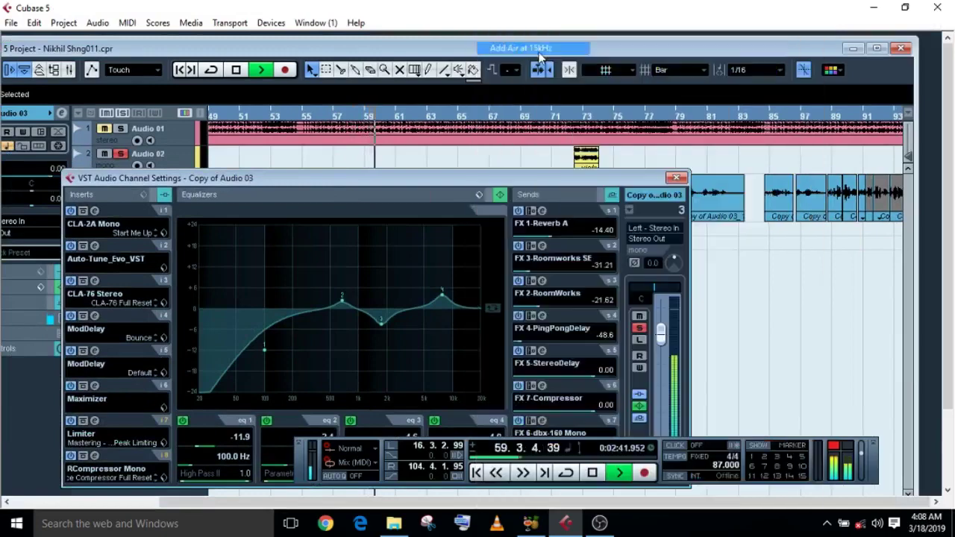
Step: Enable EQ bands 1 to 3, raising band 2 to about 4.2 dB and band 3 to about 2.8 dB, and cutting band 1 to -15.4 dB at 99 Hz
{"action": "left_click", "coordinate": [350, 420]}
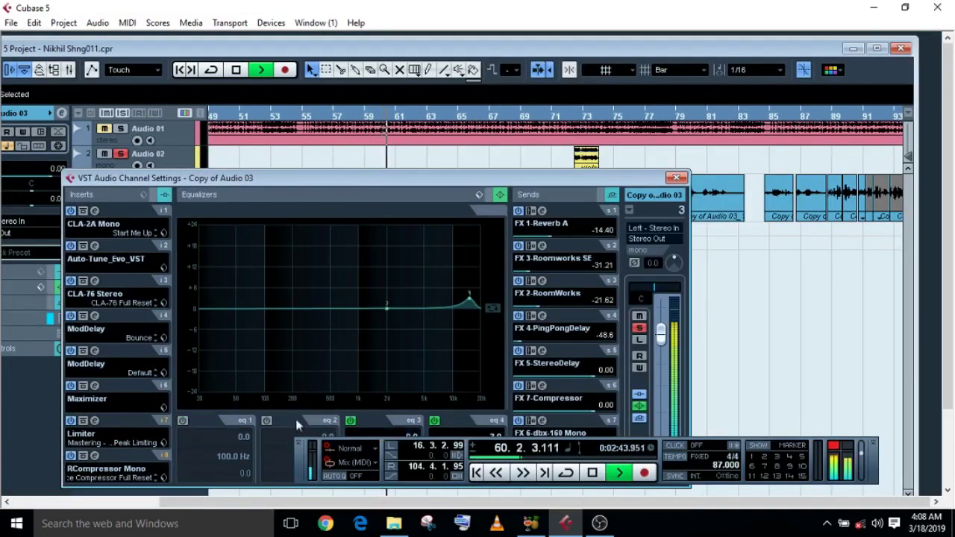
{"action": "left_click", "coordinate": [266, 420]}
{"action": "left_click_drag", "start_coordinate": [353, 307], "coordinate": [314, 296]}
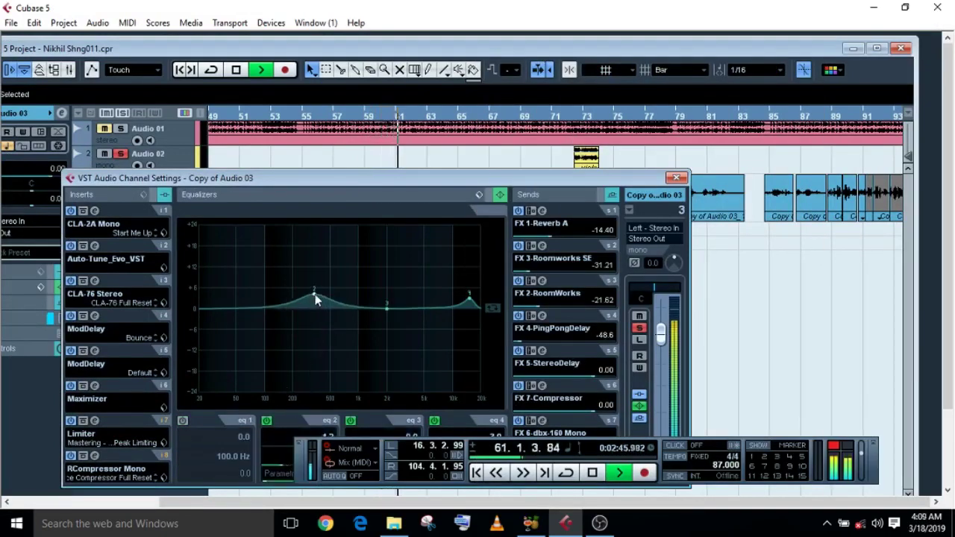
{"action": "left_click_drag", "start_coordinate": [387, 311], "coordinate": [391, 300]}
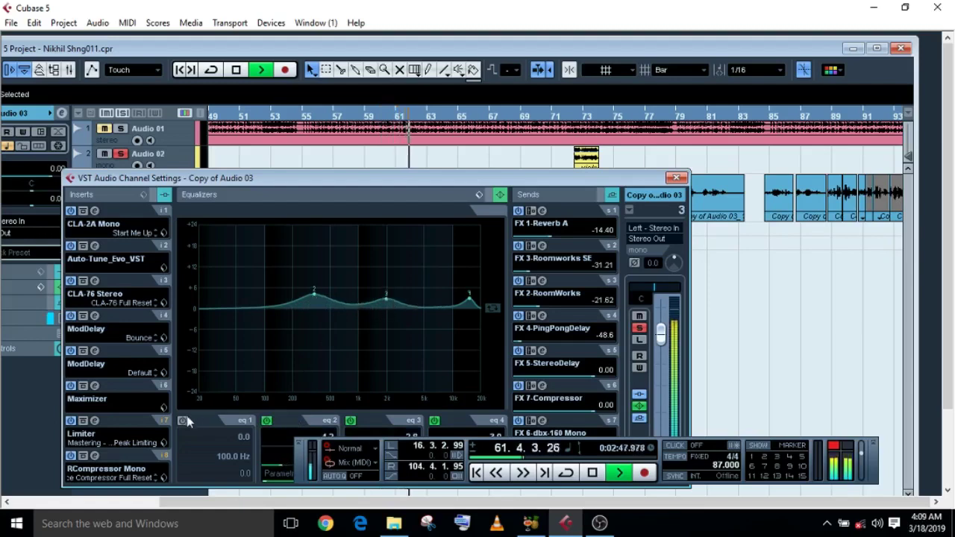
{"action": "left_click", "coordinate": [182, 420]}
{"action": "left_click_drag", "start_coordinate": [267, 313], "coordinate": [264, 363]}
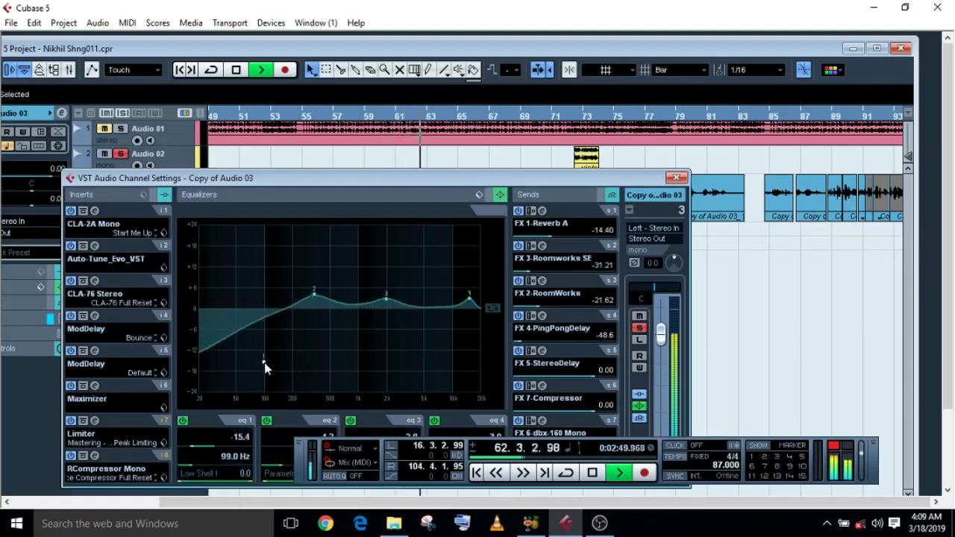
Step: Open both ModDelay inserts, close the channel settings, and reduce the slot 4 mix to 4% and the slot 5 mix to about 3%
{"action": "left_click", "coordinate": [94, 316]}
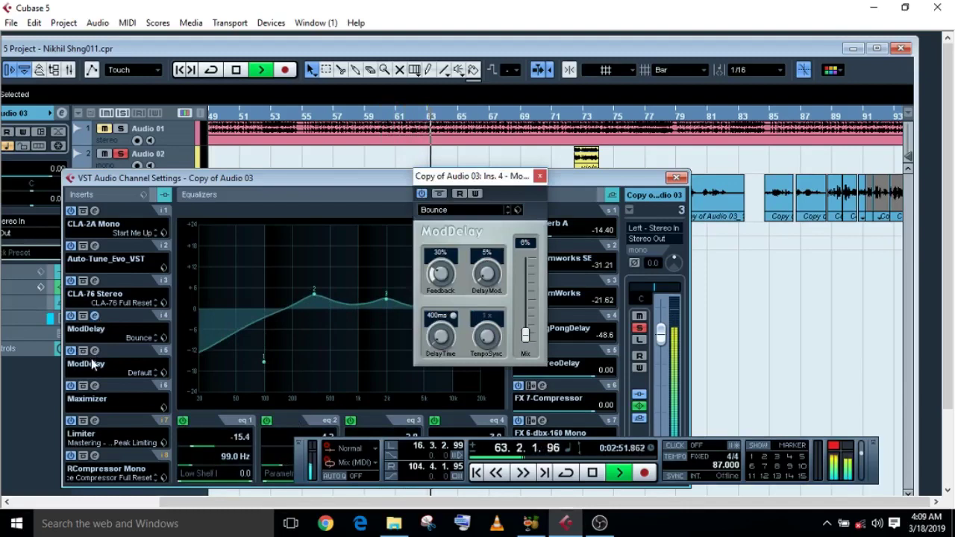
{"action": "left_click", "coordinate": [94, 350]}
{"action": "left_click", "coordinate": [675, 178]}
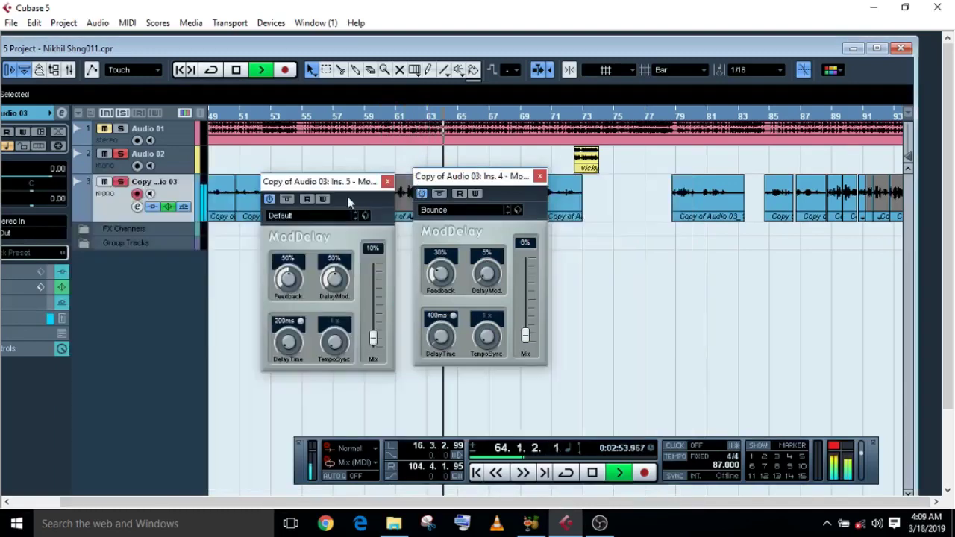
{"action": "left_click_drag", "start_coordinate": [351, 181], "coordinate": [328, 224]}
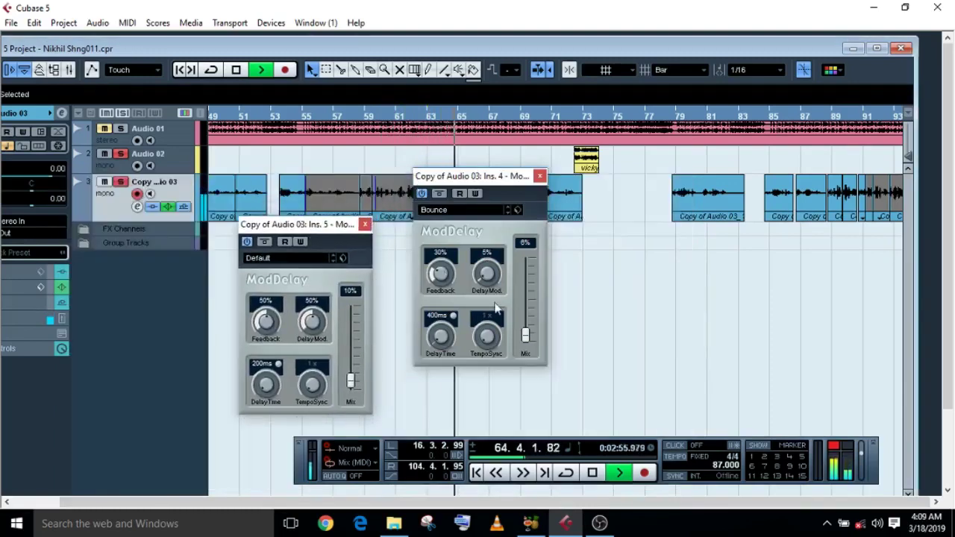
{"action": "left_click_drag", "start_coordinate": [526, 337], "coordinate": [527, 342]}
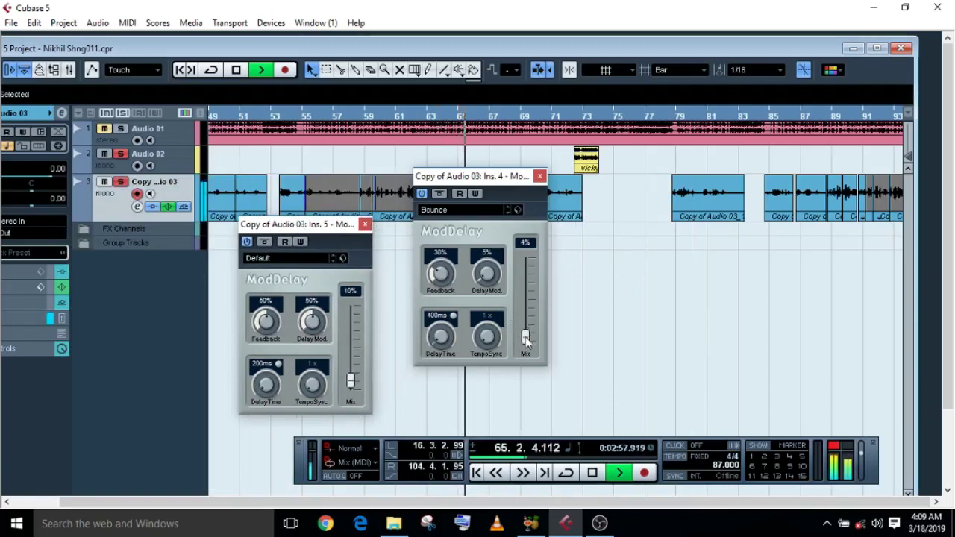
{"action": "left_click", "coordinate": [539, 176]}
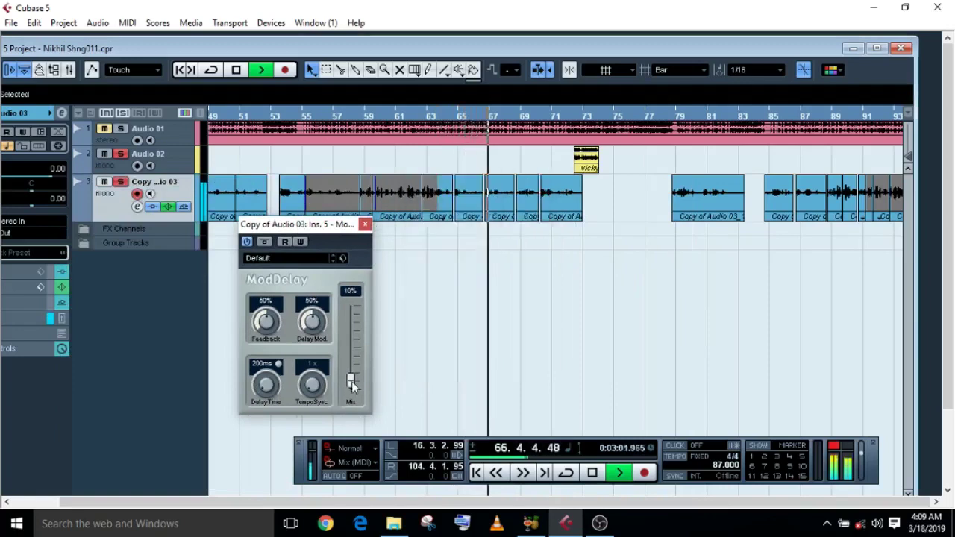
{"action": "left_click_drag", "start_coordinate": [352, 382], "coordinate": [354, 388]}
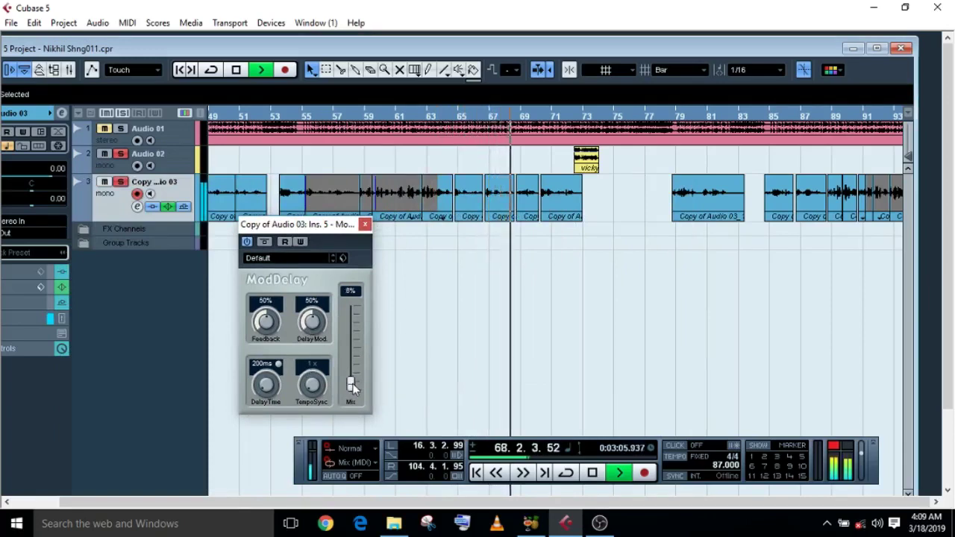
{"action": "left_click_drag", "start_coordinate": [354, 386], "coordinate": [352, 383]}
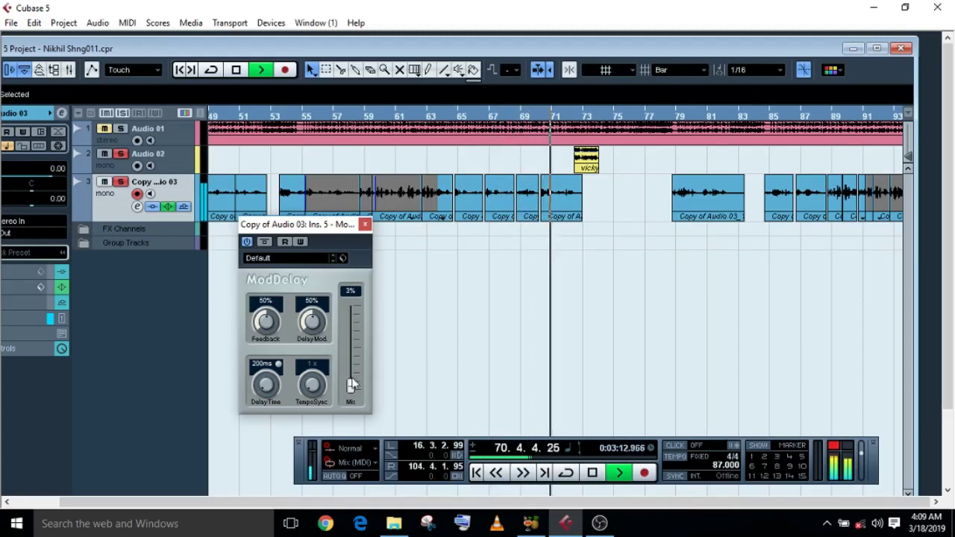
Step: Close the ModDelay window, play back the vocal from about bar 79 with the project window maximized, and reopen the vocal channel's settings
{"action": "left_click", "coordinate": [365, 224]}
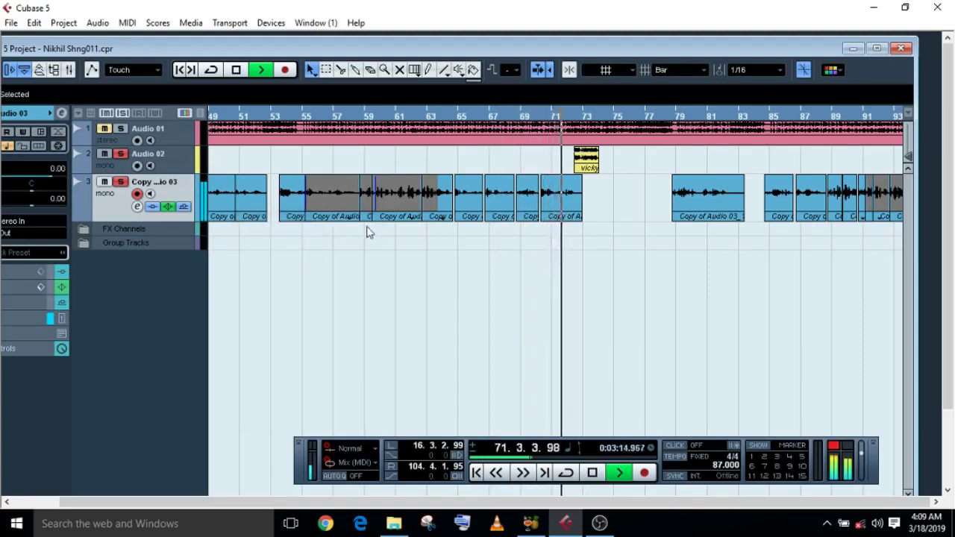
{"action": "double_click", "coordinate": [335, 44]}
{"action": "left_click", "coordinate": [715, 93]}
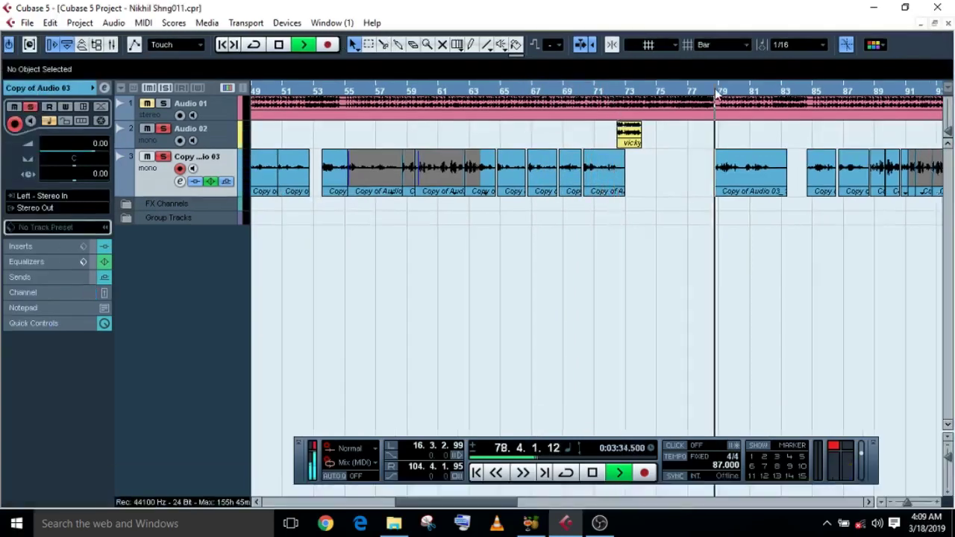
{"action": "left_click_drag", "start_coordinate": [410, 503], "coordinate": [453, 504]}
{"action": "key", "text": "space"}
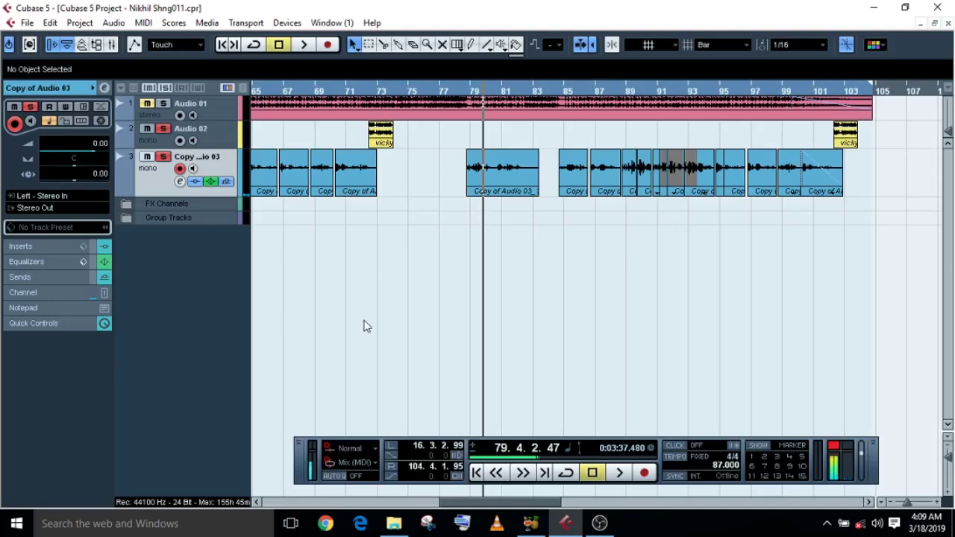
{"action": "left_click", "coordinate": [180, 183]}
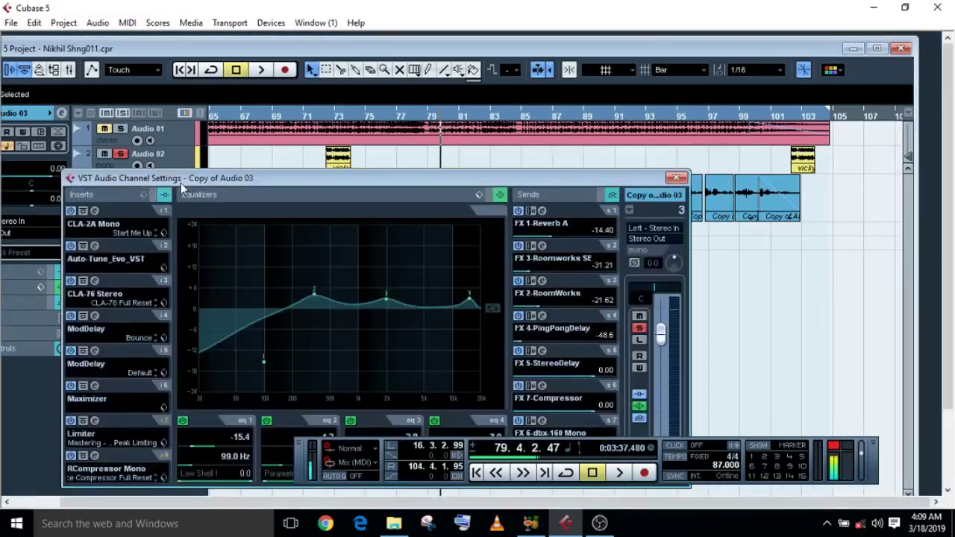
Step: Try the Acoustic Guitar Picked and Sweet Shaker equalizer presets on the vocal channel
{"action": "left_click", "coordinate": [477, 194]}
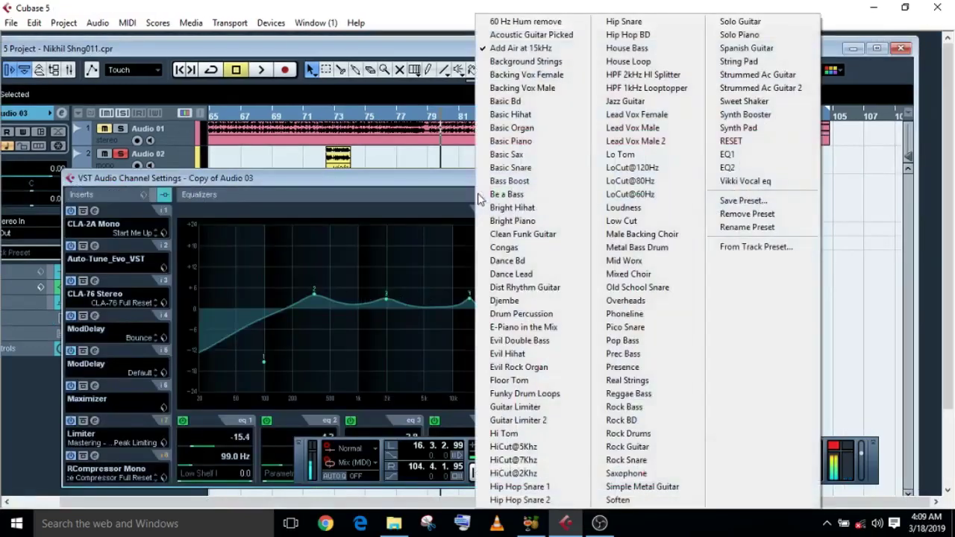
{"action": "left_click", "coordinate": [532, 36]}
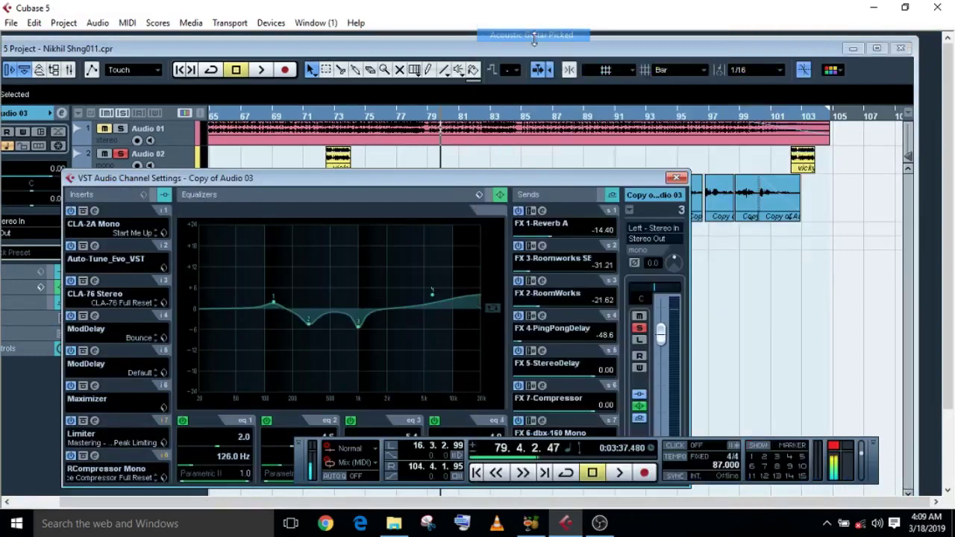
{"action": "left_click", "coordinate": [479, 196]}
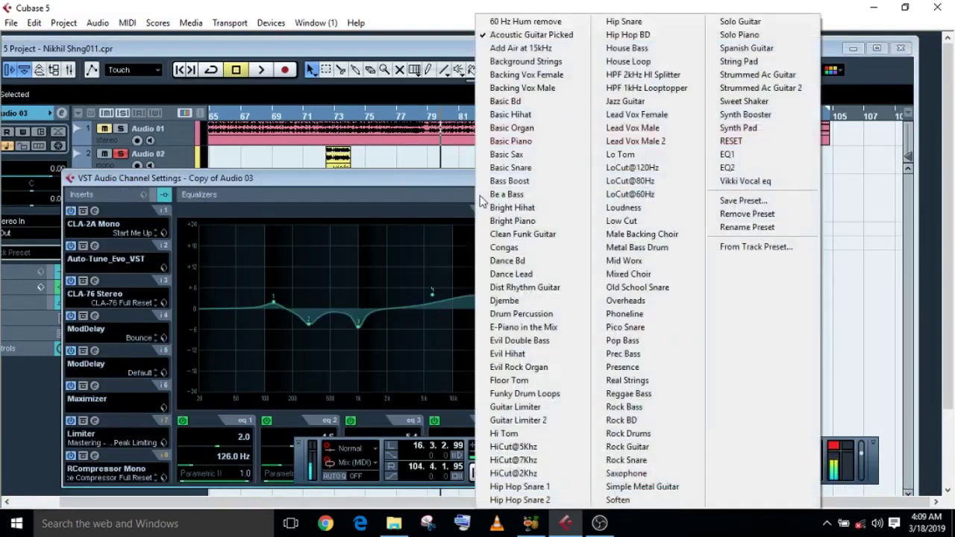
{"action": "left_click", "coordinate": [762, 102]}
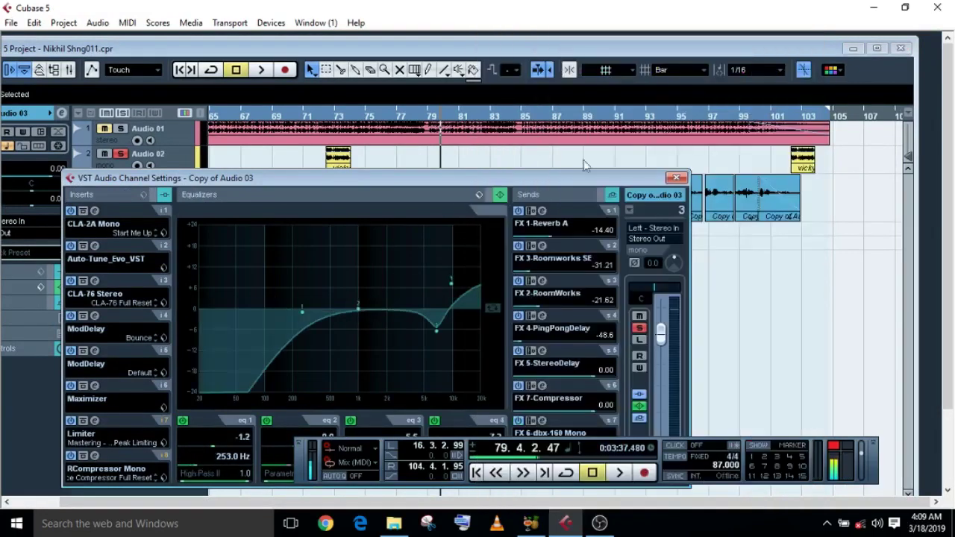
Step: Apply the String Pad equalizer preset to the vocal channel and play back a short passage
{"action": "left_click", "coordinate": [480, 196]}
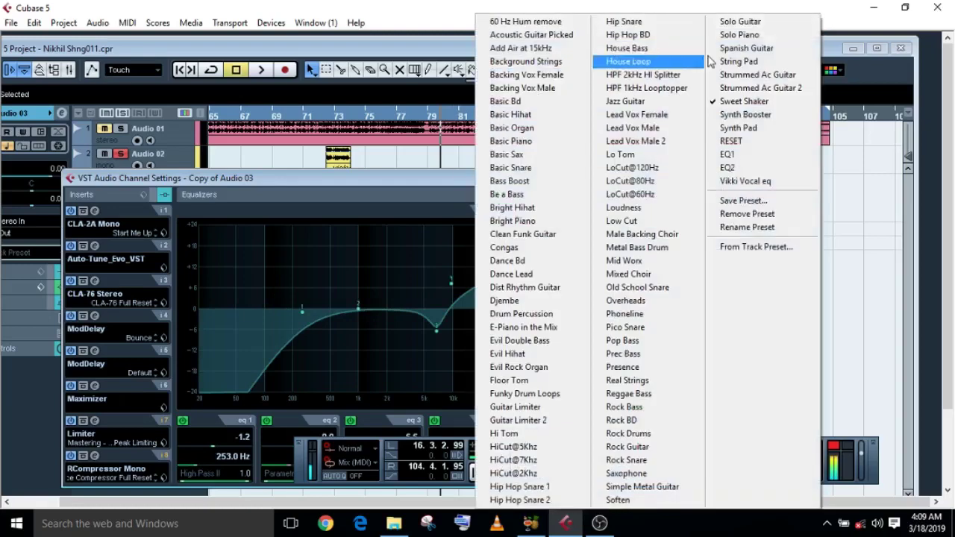
{"action": "left_click", "coordinate": [738, 60]}
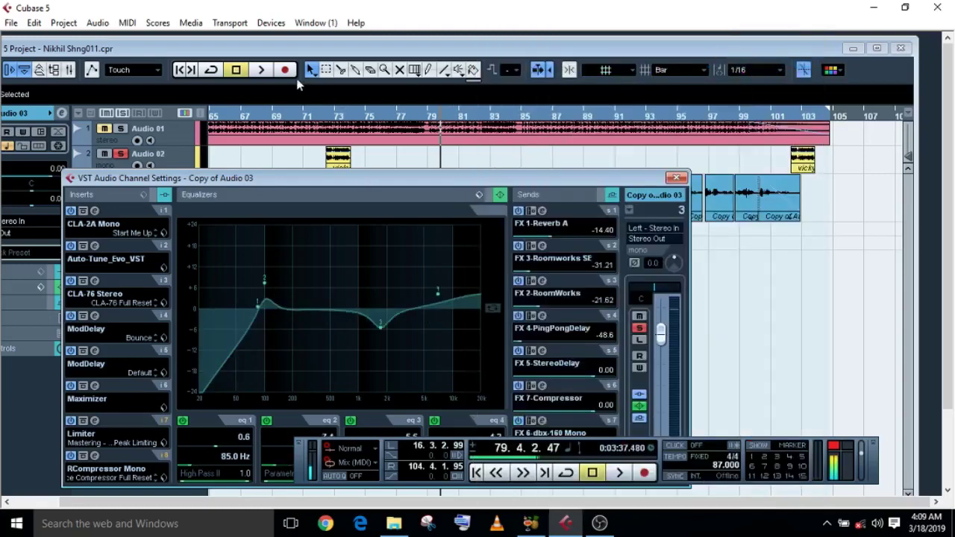
{"action": "left_click", "coordinate": [265, 71]}
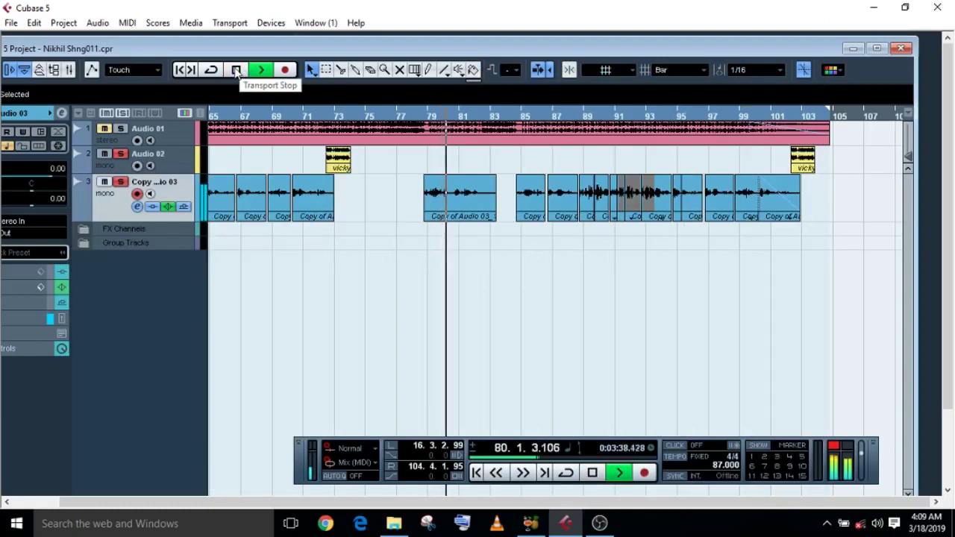
{"action": "left_click", "coordinate": [236, 72]}
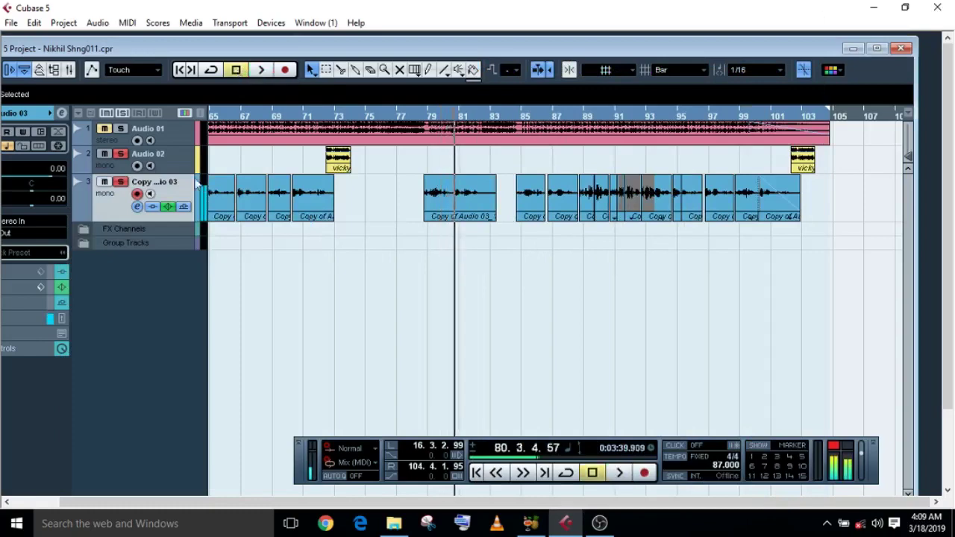
Step: Review the vocal channel's equalizer, close its settings, and play back the vocal from about bar 80 and again from about bar 85
{"action": "left_click", "coordinate": [138, 208]}
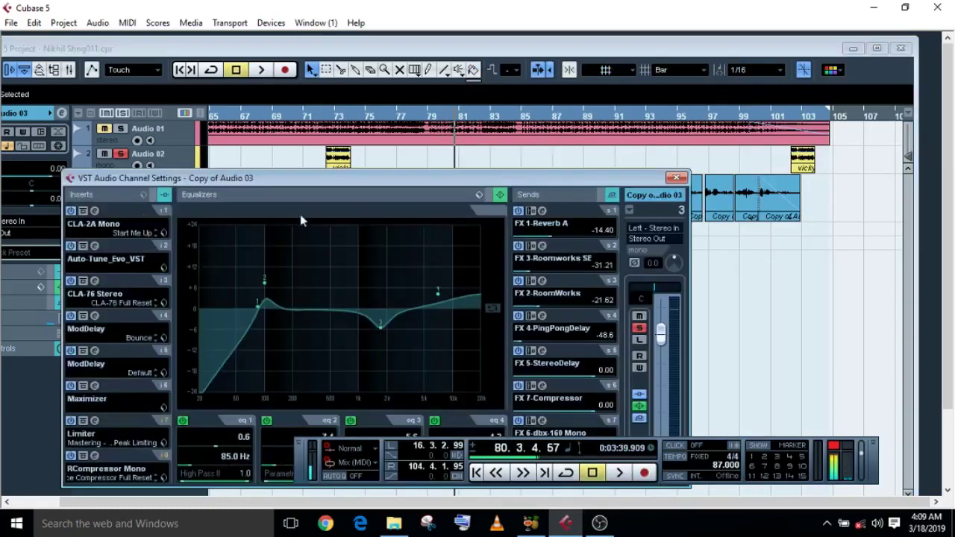
{"action": "left_click", "coordinate": [677, 179]}
{"action": "double_click", "coordinate": [317, 53]}
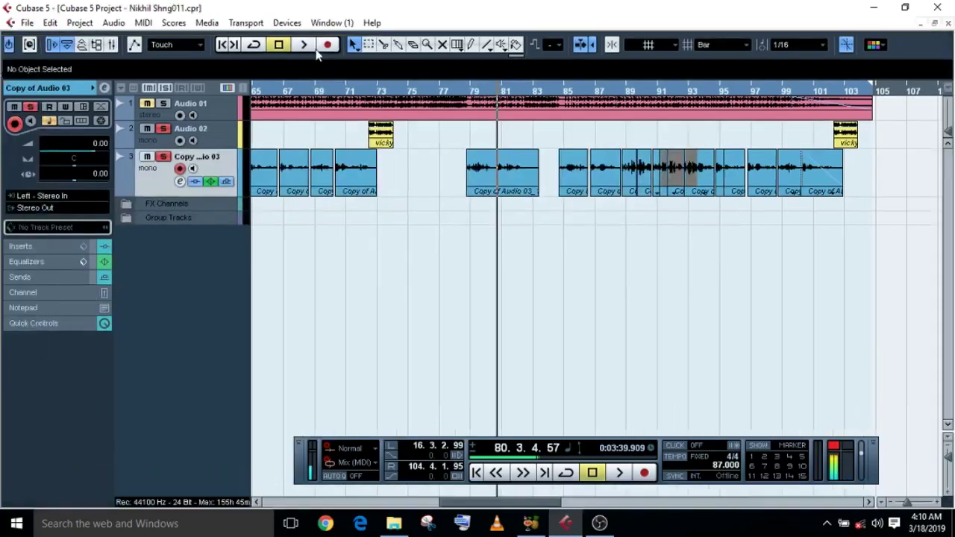
{"action": "left_click_drag", "start_coordinate": [451, 504], "coordinate": [478, 504]}
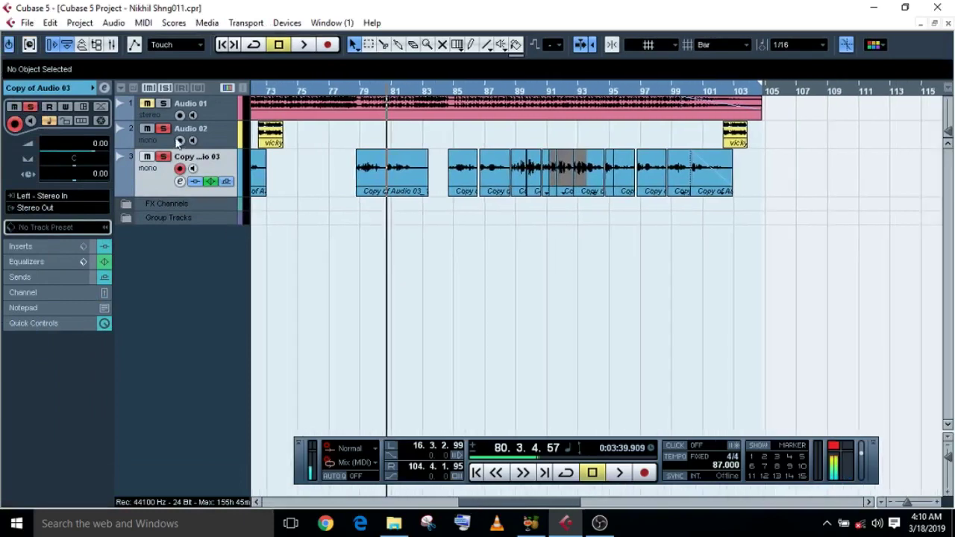
{"action": "left_click", "coordinate": [306, 46]}
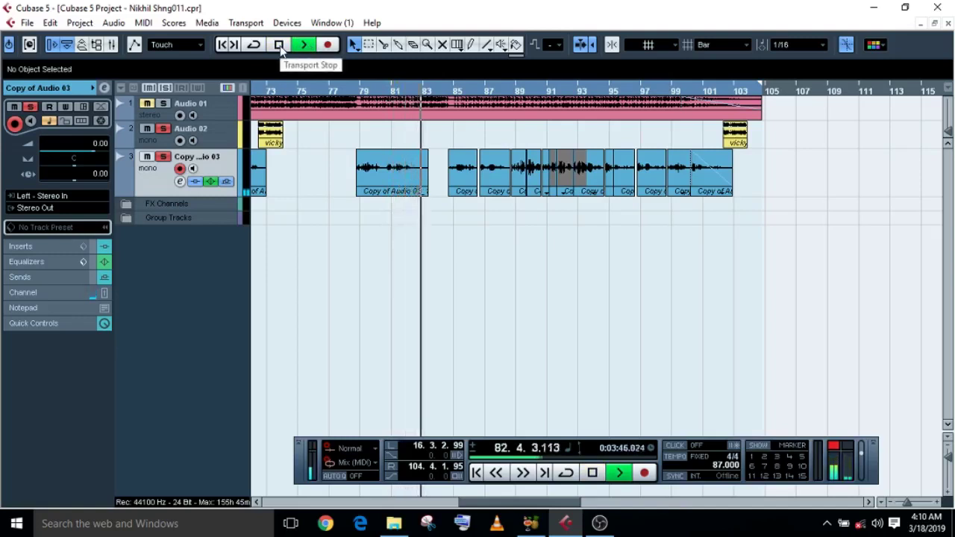
{"action": "left_click", "coordinate": [280, 47]}
{"action": "left_click", "coordinate": [450, 91]}
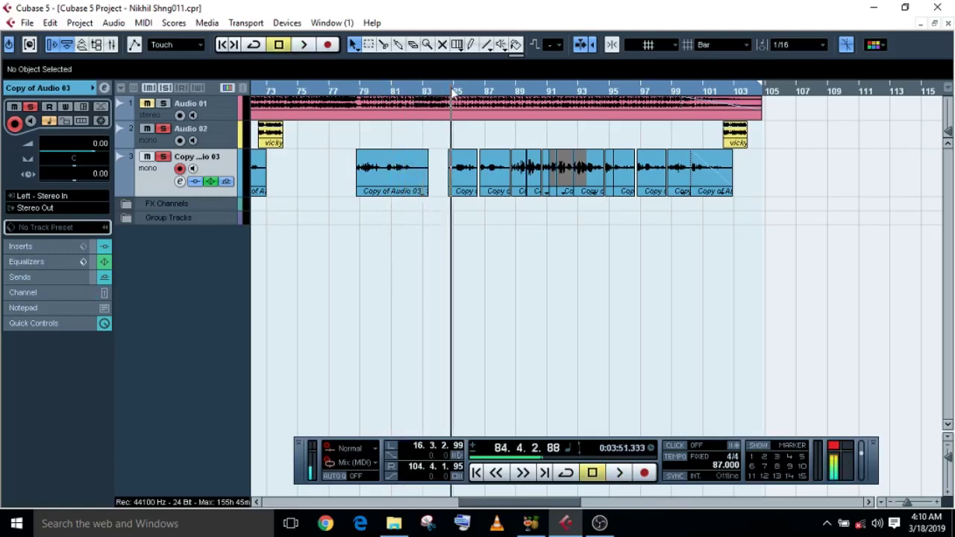
{"action": "left_click", "coordinate": [304, 45]}
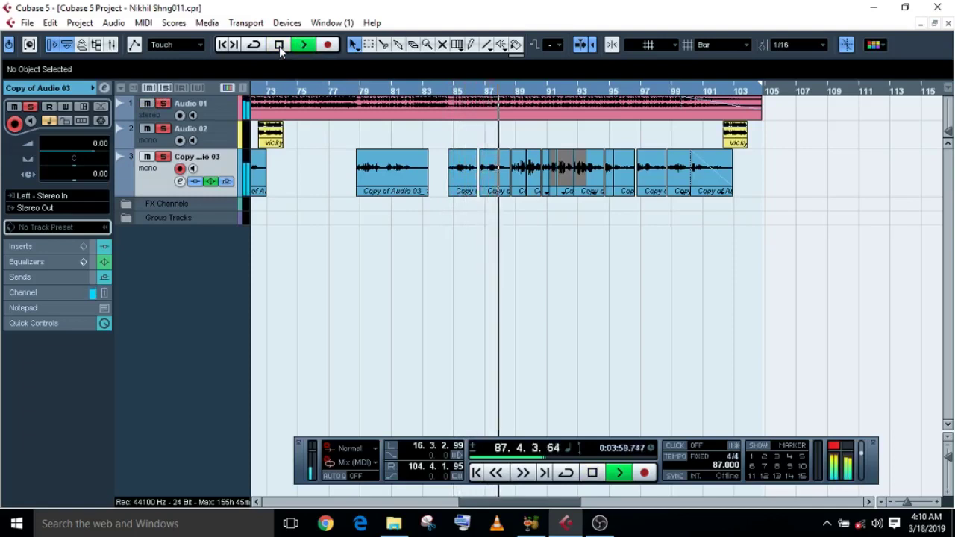
{"action": "left_click", "coordinate": [279, 46]}
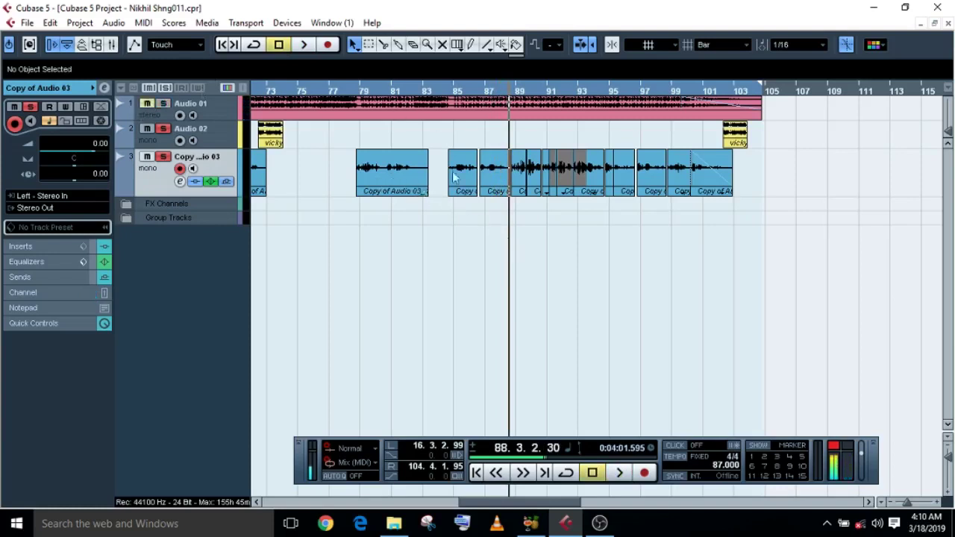
Step: Open the Stereo Out channel's settings from the mixer, and take its Maximizer and MultibandCompressor inserts out of bypass
{"action": "left_click", "coordinate": [286, 23]}
{"action": "left_click", "coordinate": [312, 102]}
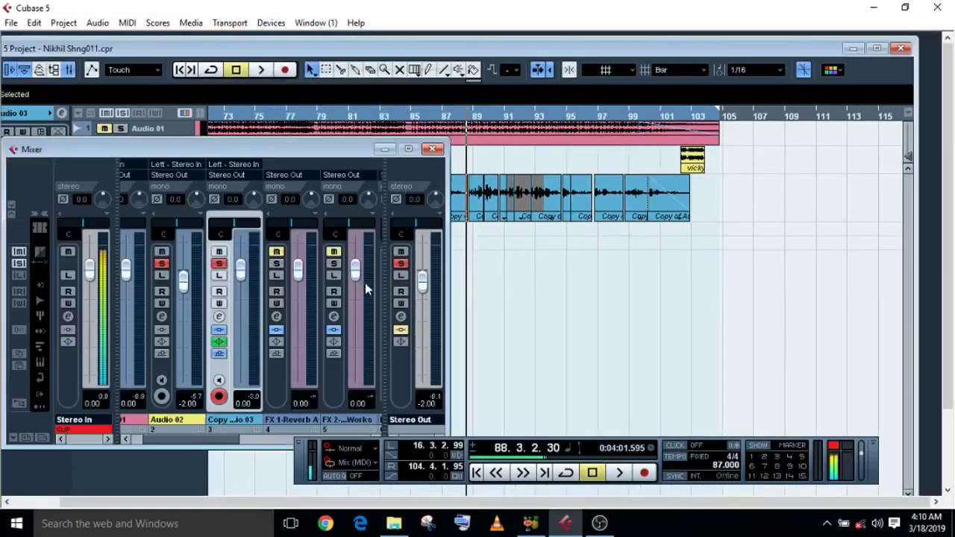
{"action": "left_click", "coordinate": [401, 317]}
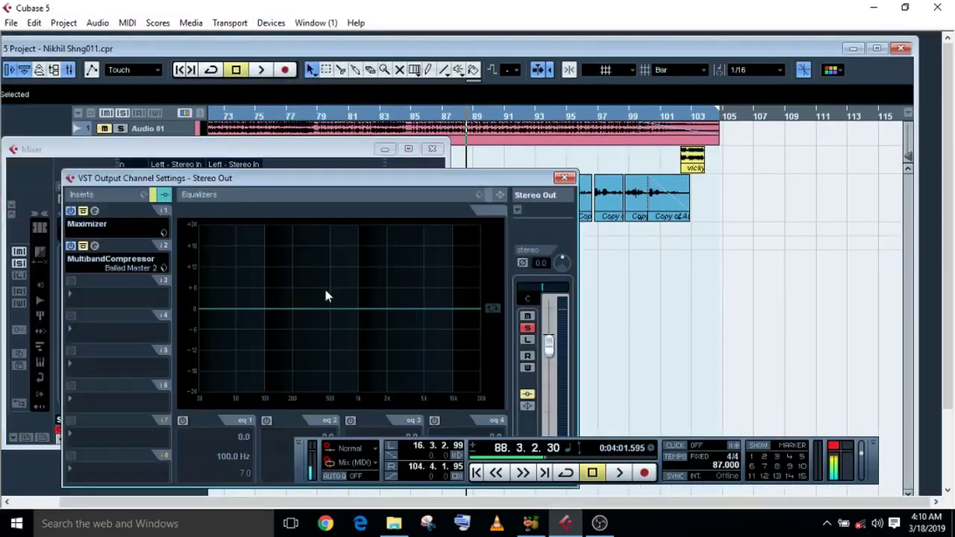
{"action": "left_click", "coordinate": [427, 149]}
{"action": "left_click", "coordinate": [71, 212]}
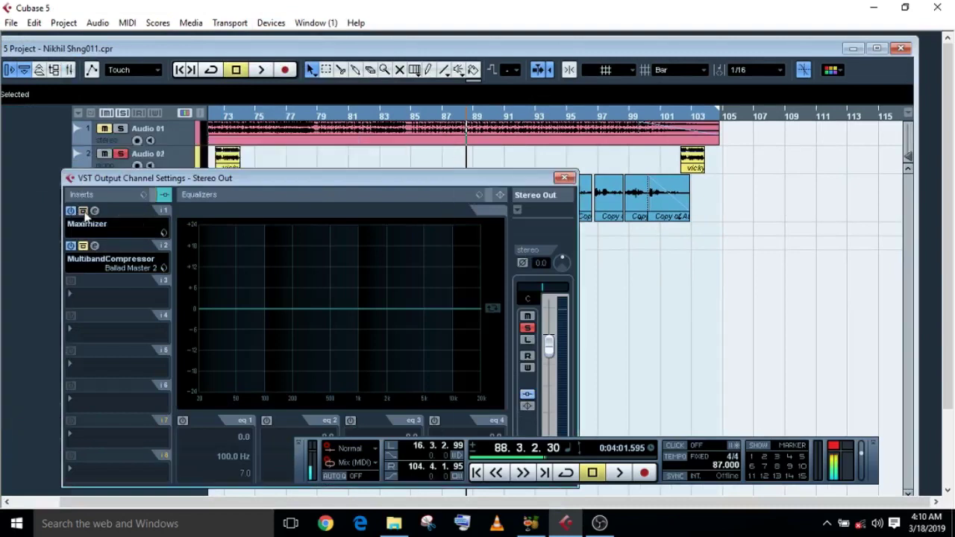
{"action": "left_click_drag", "start_coordinate": [146, 178], "coordinate": [273, 216]}
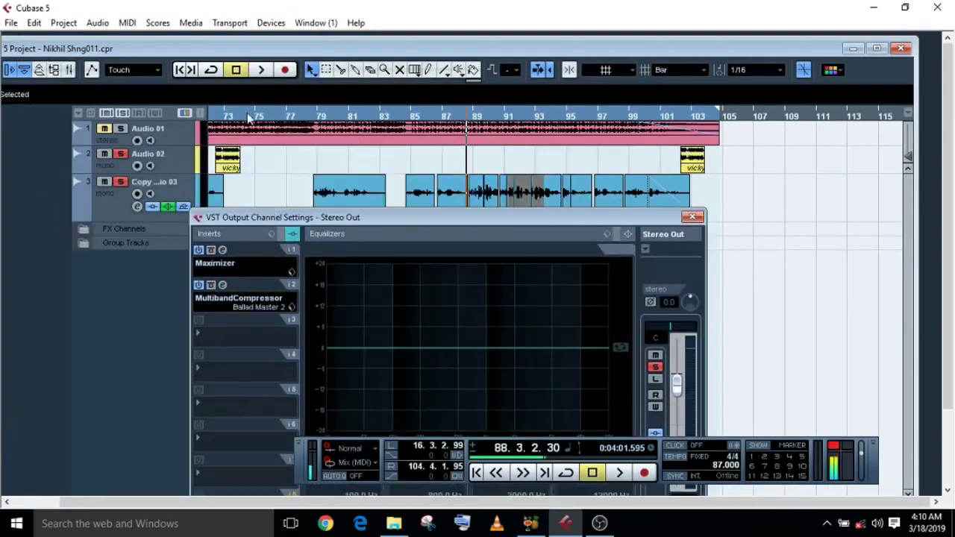
Step: Play back the mix from about bar 88 with the master inserts active and the project window maximized
{"action": "left_click", "coordinate": [258, 73]}
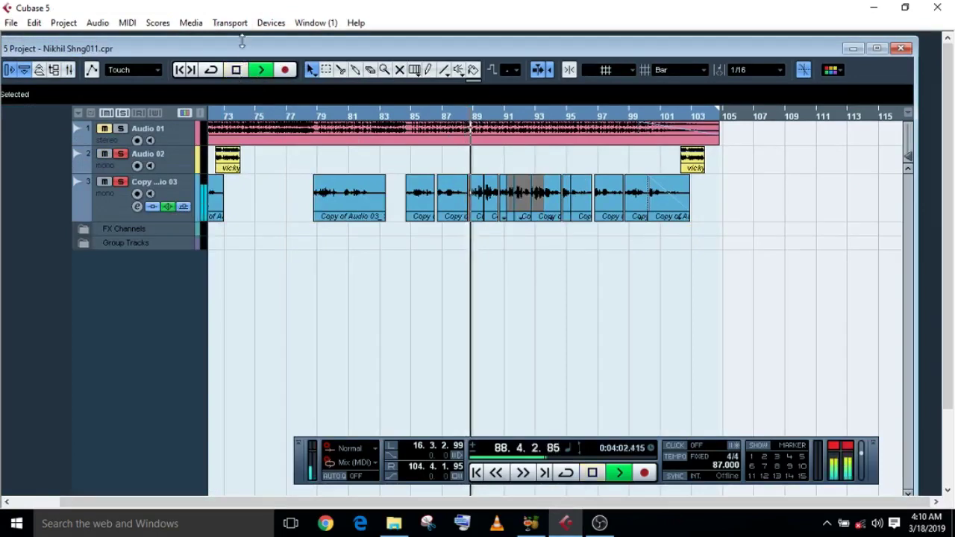
{"action": "double_click", "coordinate": [243, 46]}
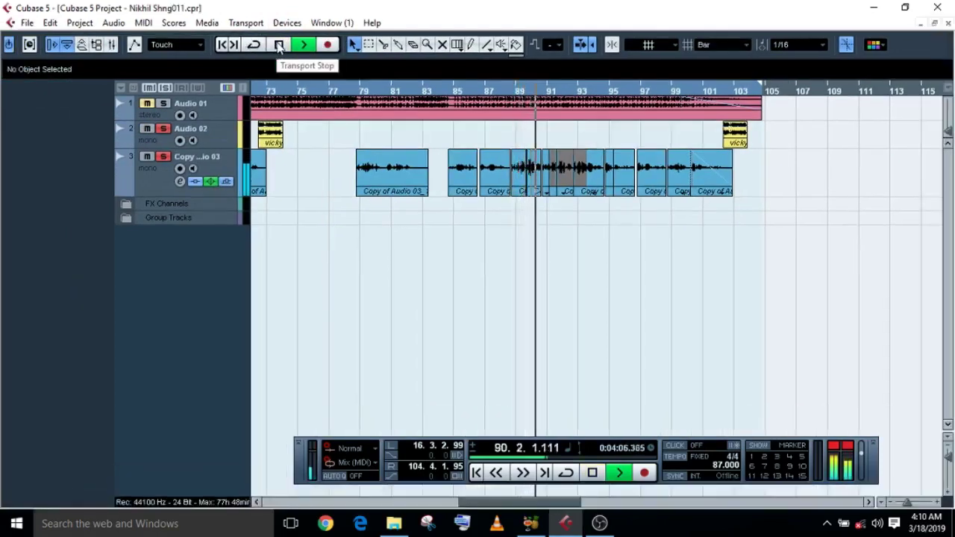
{"action": "left_click", "coordinate": [278, 45]}
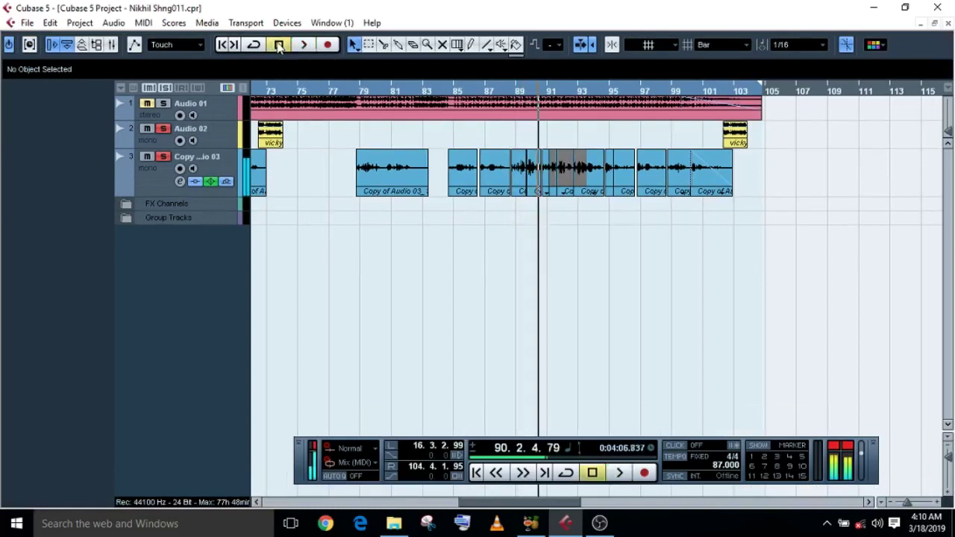
Step: Move the project cursor to the first vocal clip at about bar 26 and play it back with Audio 01 soloed as well
{"action": "left_click", "coordinate": [179, 185]}
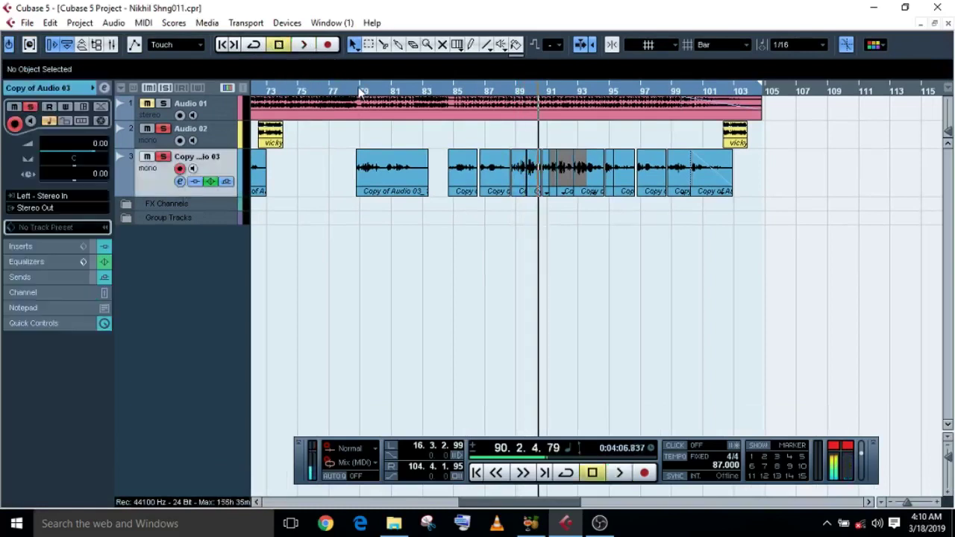
{"action": "left_click_drag", "start_coordinate": [360, 91], "coordinate": [356, 91]}
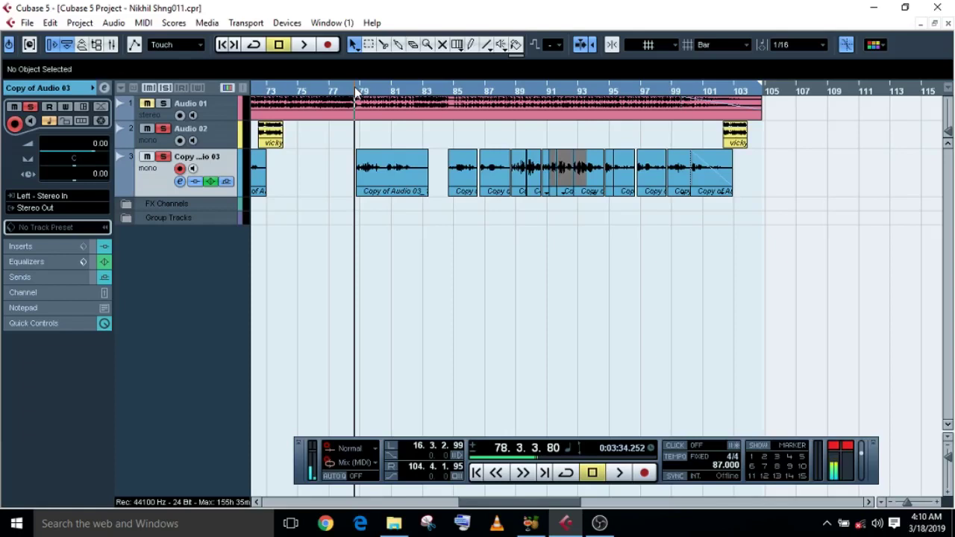
{"action": "left_click_drag", "start_coordinate": [344, 91], "coordinate": [446, 97]}
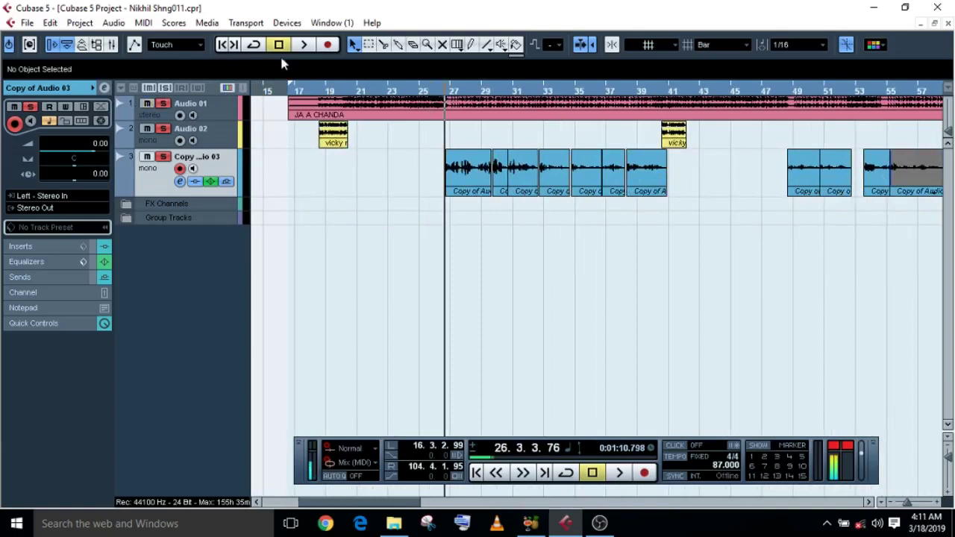
{"action": "left_click", "coordinate": [301, 45]}
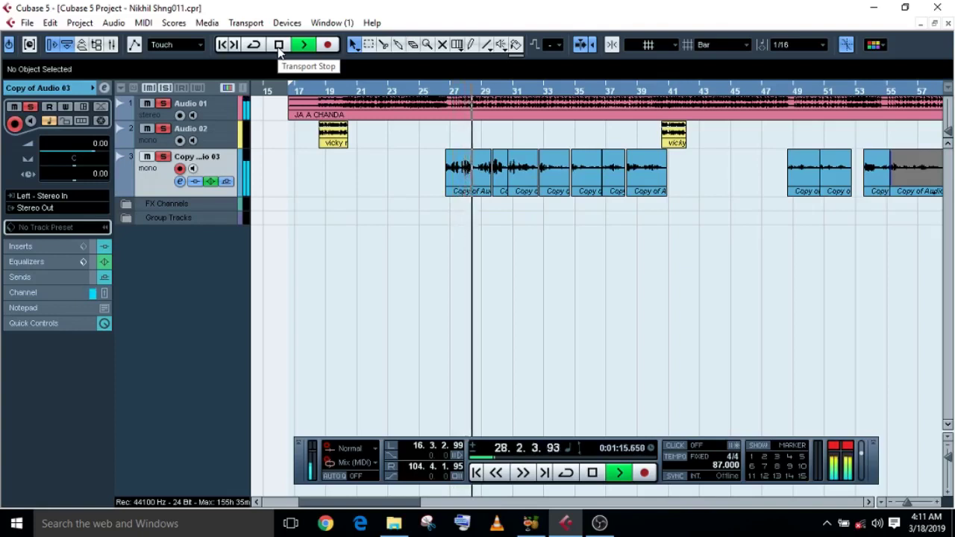
{"action": "left_click", "coordinate": [279, 47]}
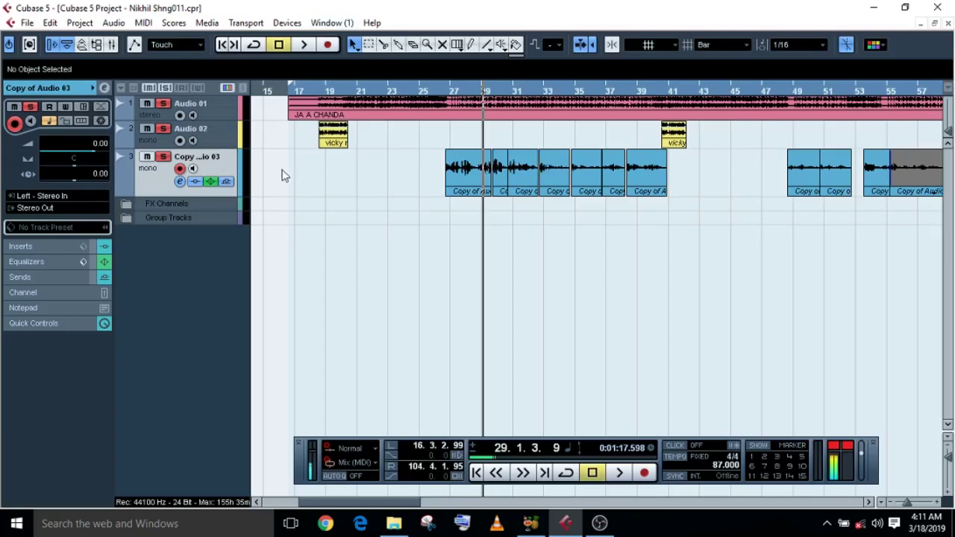
Step: Check the vocal channel's inserts, equalizer and sends, close its settings, and maximize the project window
{"action": "left_click", "coordinate": [180, 181]}
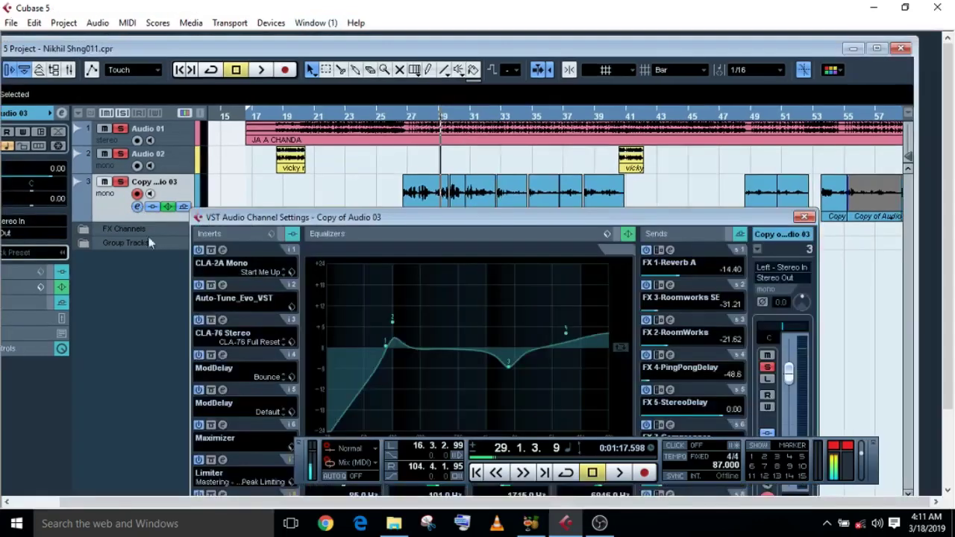
{"action": "left_click", "coordinate": [805, 217]}
{"action": "left_click", "coordinate": [276, 23]}
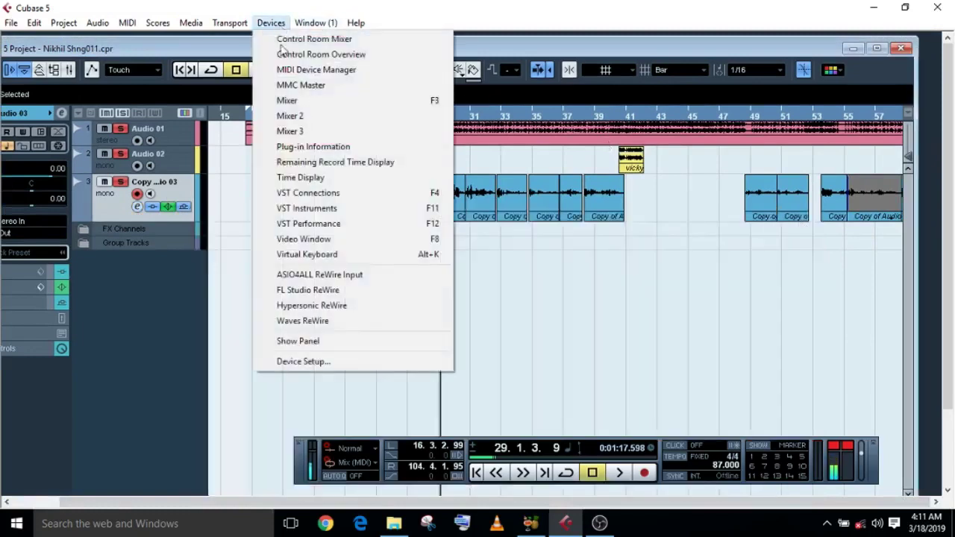
{"action": "double_click", "coordinate": [215, 49]}
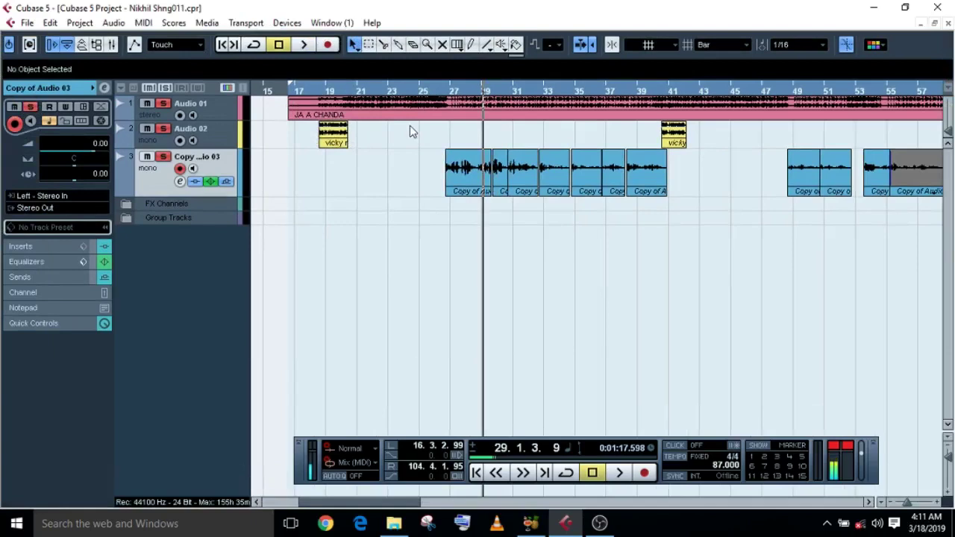
Step: Zoom the timeline out to show the whole song arrangement
{"action": "key", "text": "g"}
{"action": "key", "text": "g"}
{"action": "key", "text": "g"}
{"action": "key", "text": "g"}
{"action": "key", "text": "g"}
{"action": "key", "text": "g"}
{"action": "key", "text": "g"}
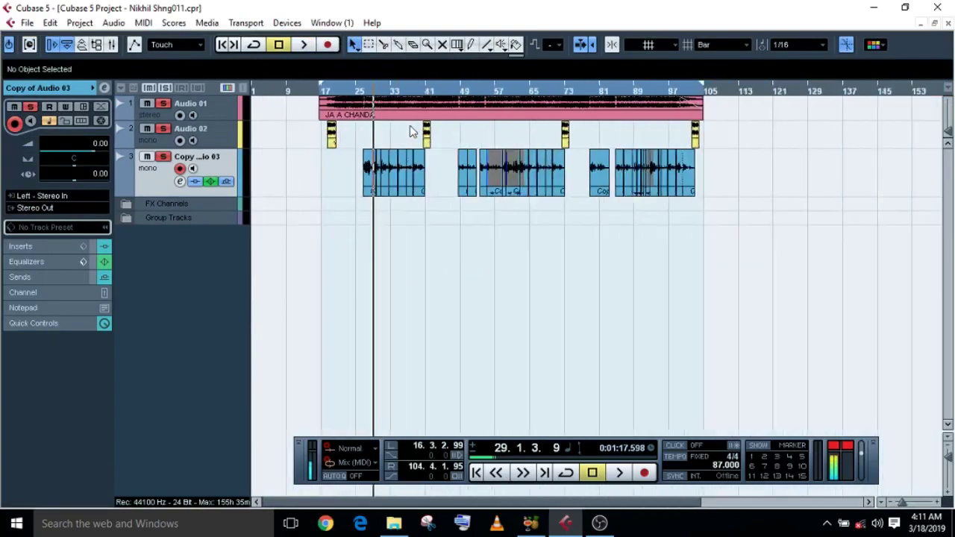
Step: Take Audio 01 out of solo and place the project cursor at the start of the first vocal clip, just before bar 27
{"action": "key", "text": "h"}
{"action": "key", "text": "h"}
{"action": "key", "text": "h"}
{"action": "key", "text": "h"}
{"action": "key", "text": "h"}
{"action": "key", "text": "h"}
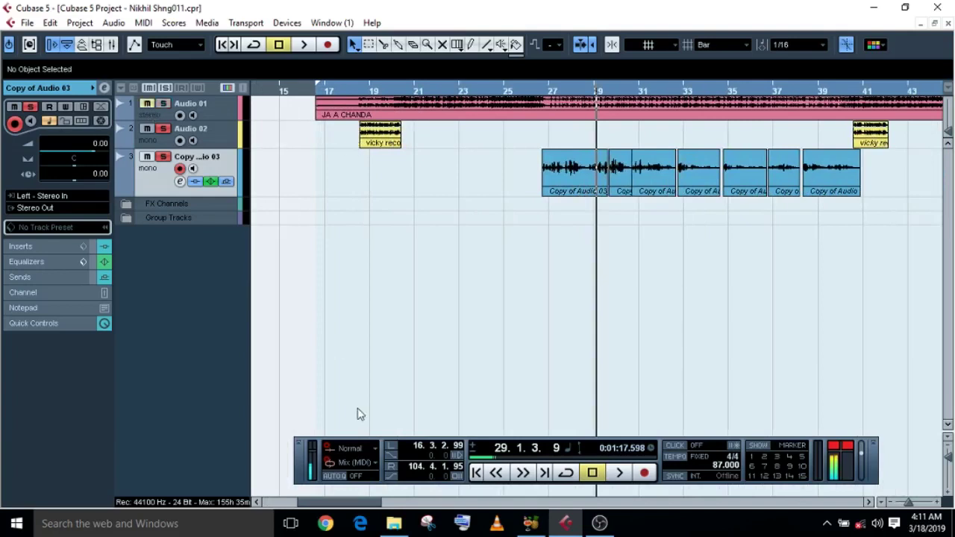
{"action": "left_click_drag", "start_coordinate": [318, 506], "coordinate": [340, 506]}
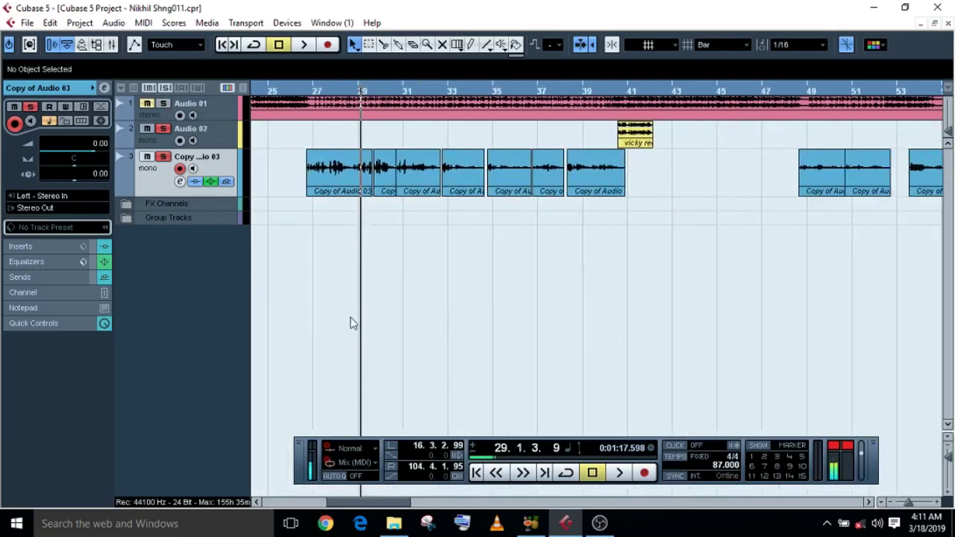
{"action": "key", "text": "h"}
{"action": "key", "text": "h"}
{"action": "key", "text": "h"}
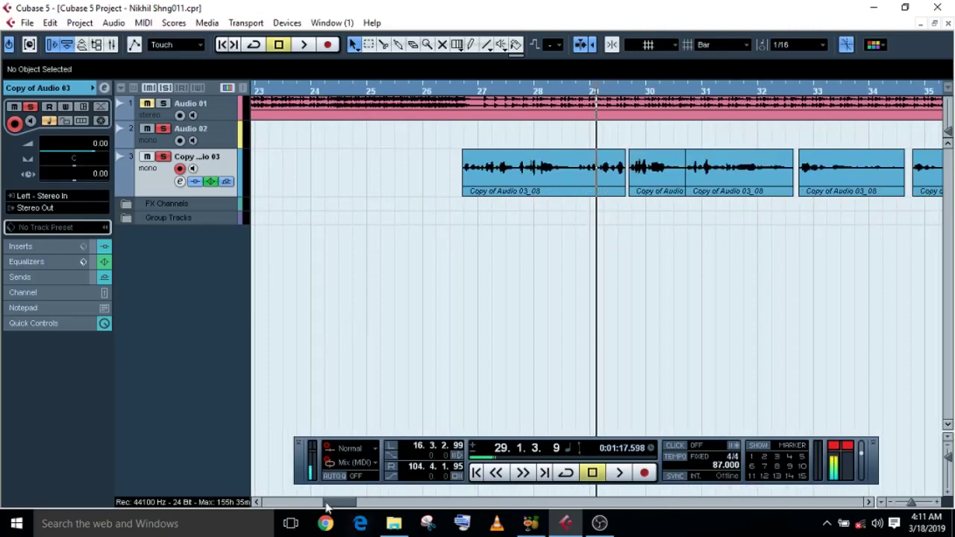
{"action": "left_click_drag", "start_coordinate": [326, 505], "coordinate": [340, 506]}
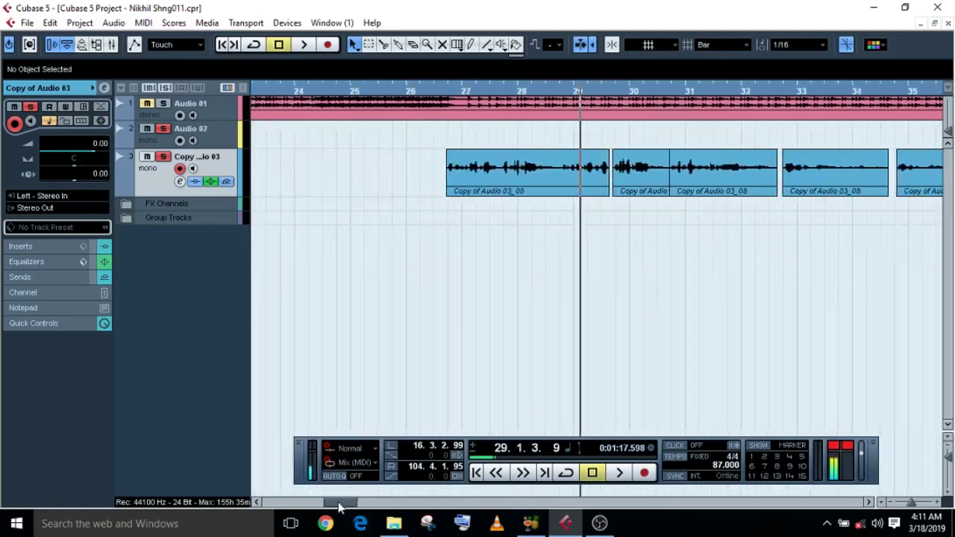
{"action": "left_click", "coordinate": [445, 98]}
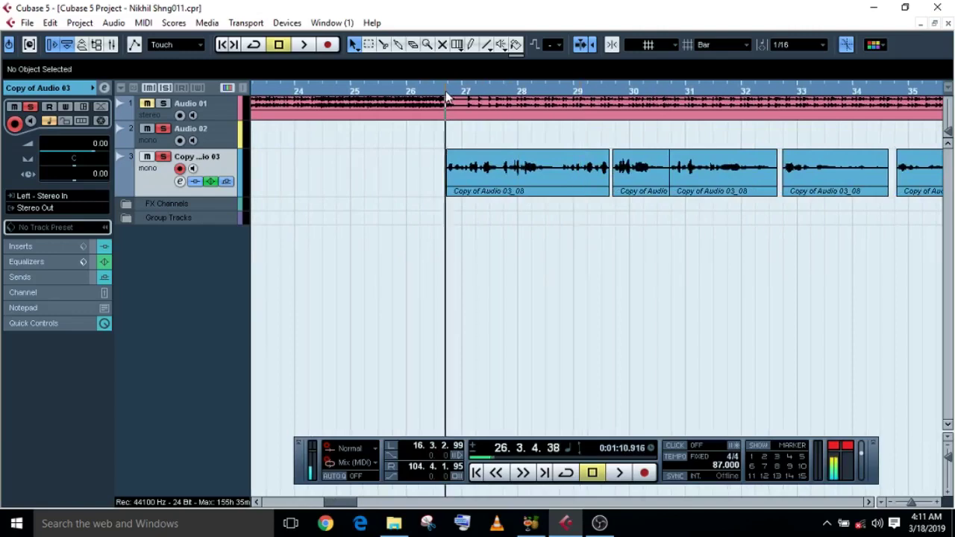
{"action": "left_click", "coordinate": [449, 97]}
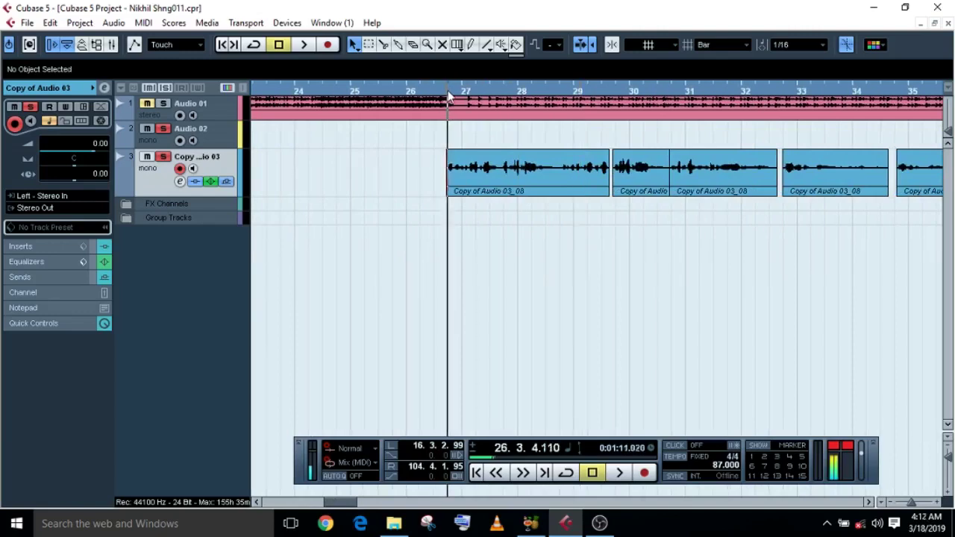
Step: Play back the first vocal section without the backing track, following it in the timeline, and stop at about bar 40
{"action": "left_click", "coordinate": [305, 45]}
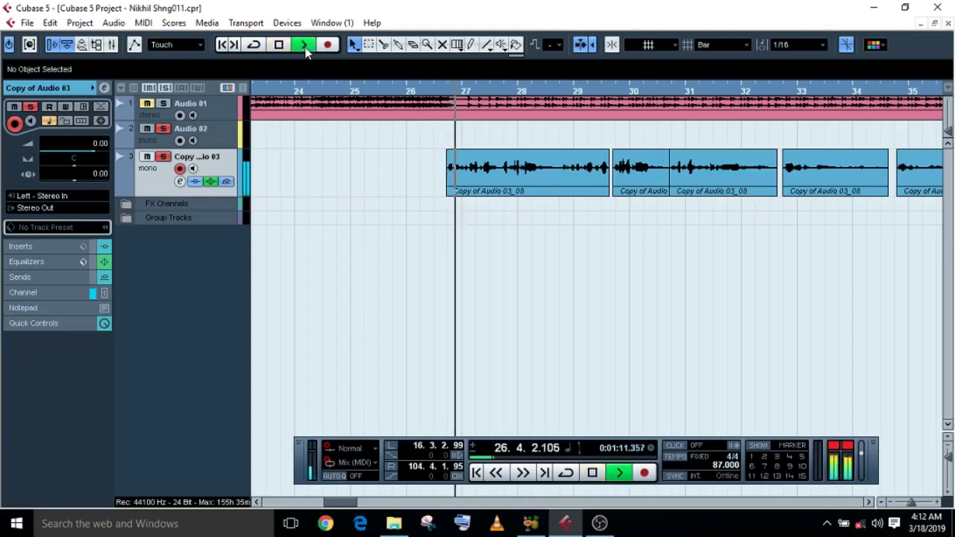
{"action": "key", "text": "g"}
{"action": "key", "text": "g"}
{"action": "key", "text": "g"}
{"action": "key", "text": "g"}
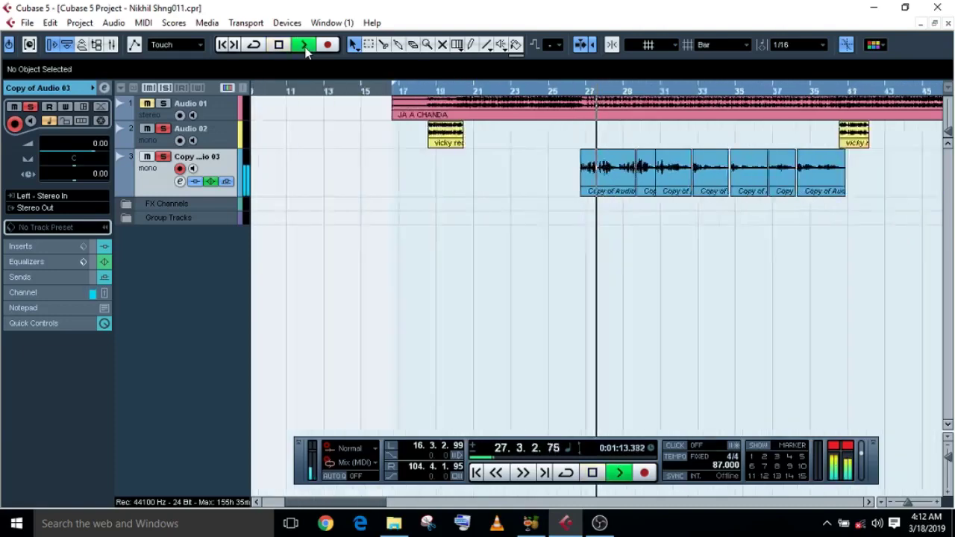
{"action": "key", "text": "h"}
{"action": "key", "text": "h"}
{"action": "key", "text": "h"}
{"action": "key", "text": "h"}
{"action": "key", "text": "h"}
{"action": "key", "text": "h"}
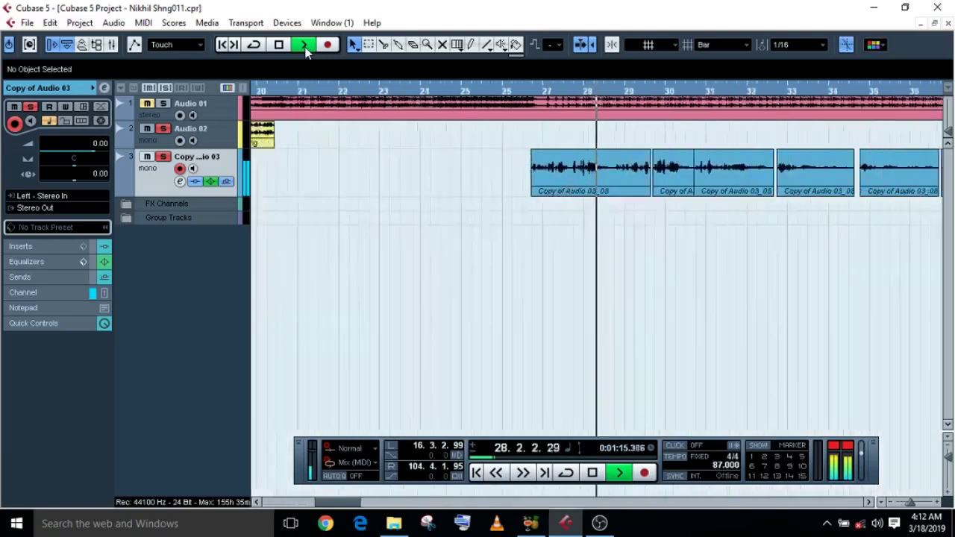
{"action": "key", "text": "g"}
{"action": "key", "text": "g"}
{"action": "key", "text": "g"}
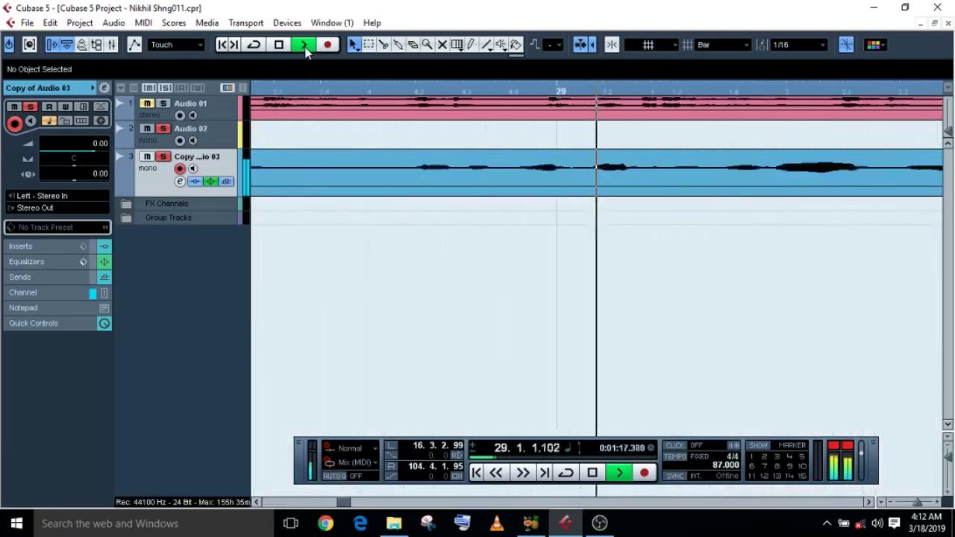
{"action": "key", "text": "g"}
{"action": "key", "text": "g"}
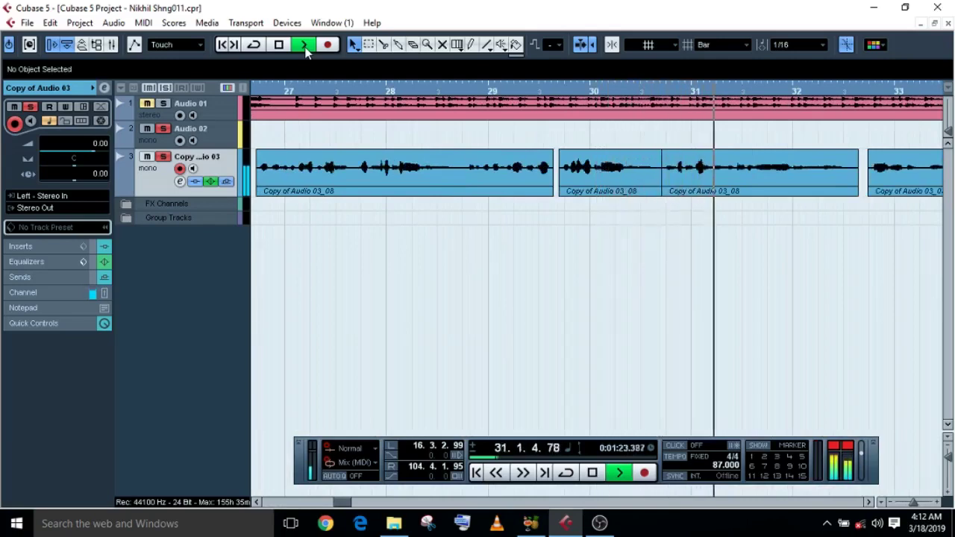
{"action": "key", "text": "g"}
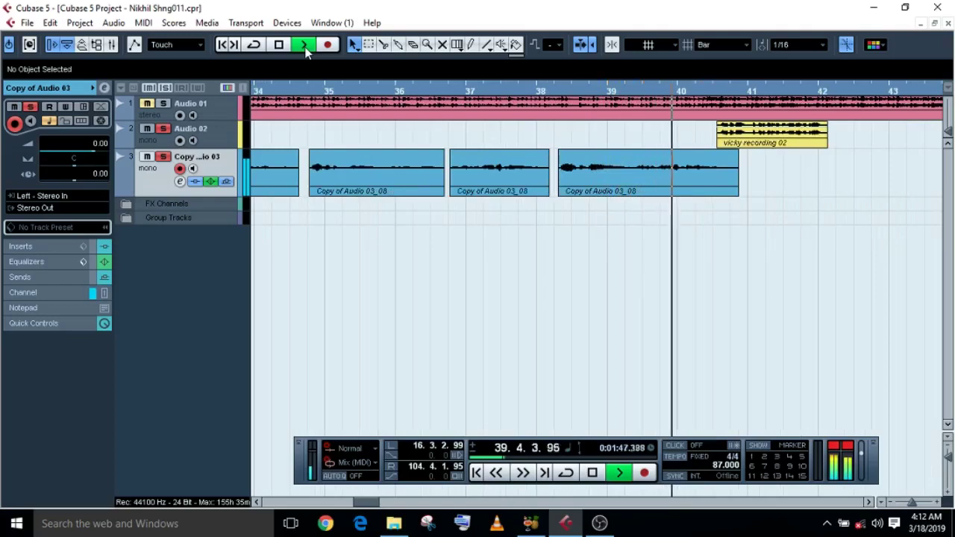
{"action": "key", "text": "space"}
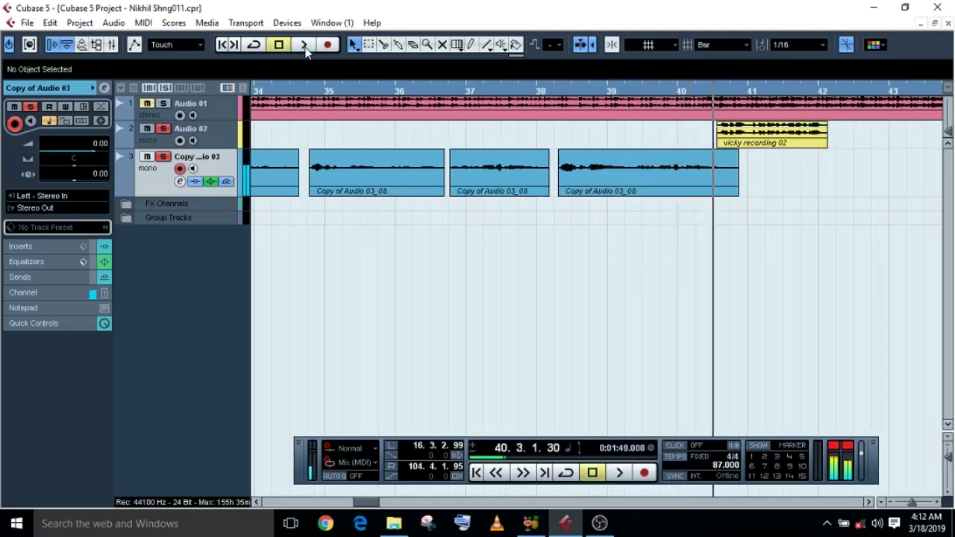
Step: Zoom the timeline out until all clips of the song fit in view
{"action": "key", "text": "g"}
{"action": "key", "text": "g"}
{"action": "key", "text": "g"}
{"action": "key", "text": "g"}
{"action": "key", "text": "g"}
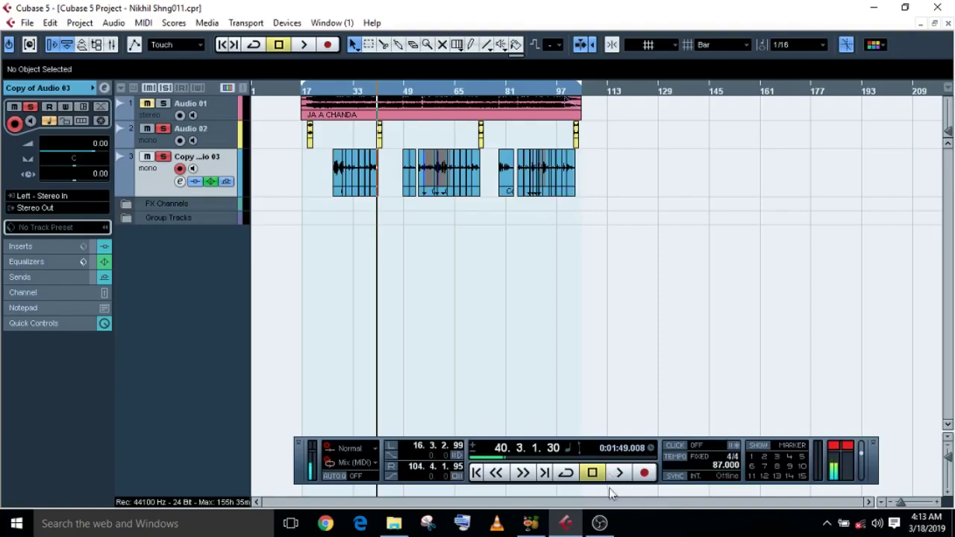
{"action": "left_click", "coordinate": [606, 528]}
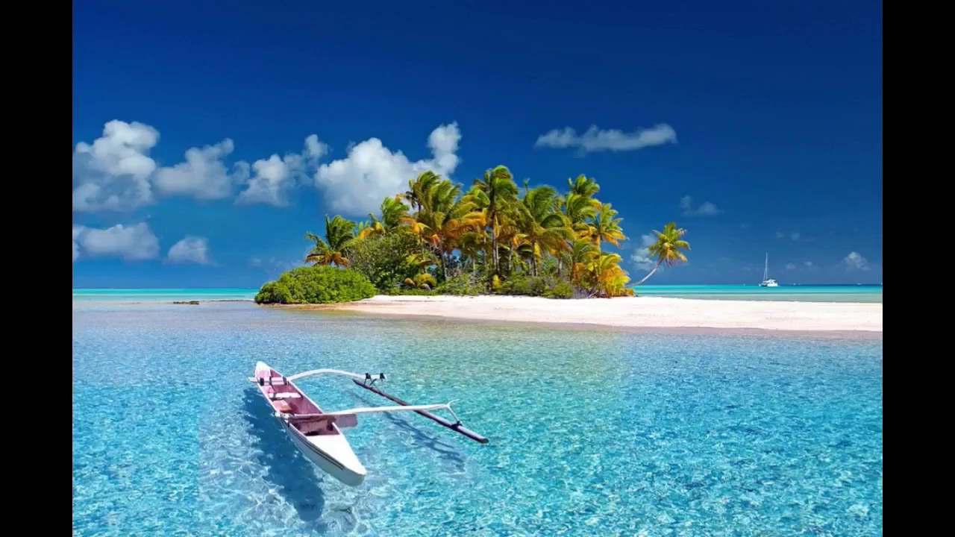